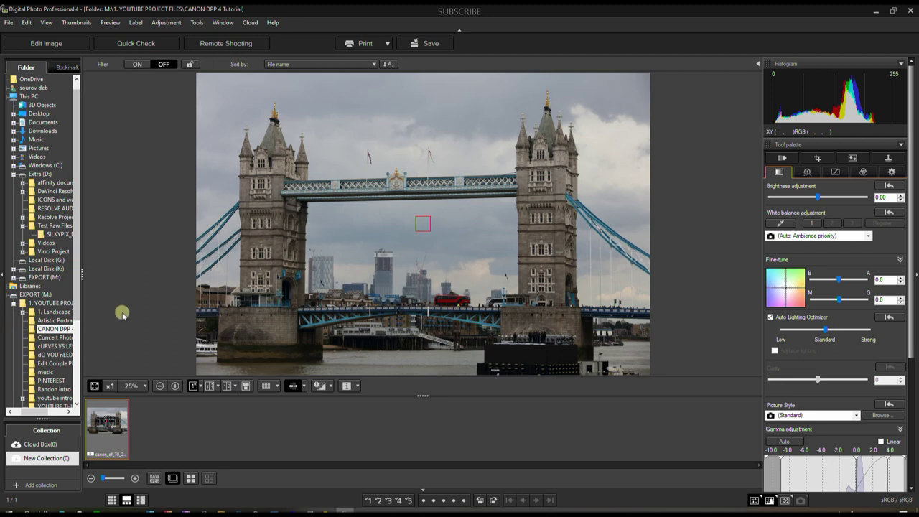
# Narrow the folder pane to a thin strip to give the photo preview more room.
pyautogui.hotkey('ctrl', '1')
pyautogui.hotkey('ctrl', '4')
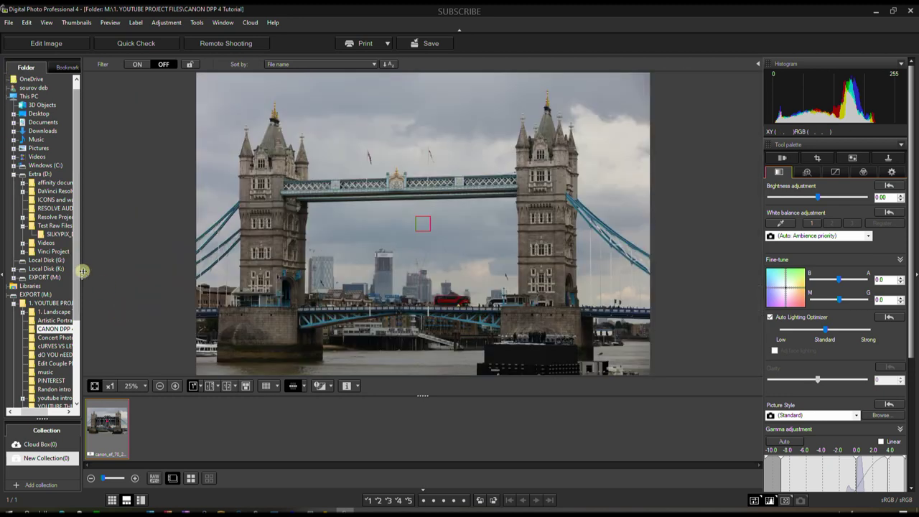
pyautogui.moveTo(84, 271); pyautogui.dragTo(3, 285)
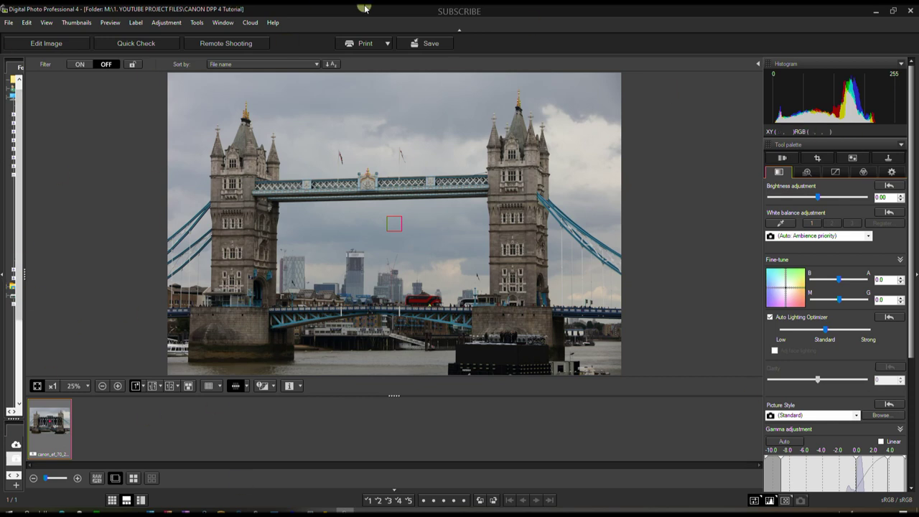
pyautogui.click(9, 23)
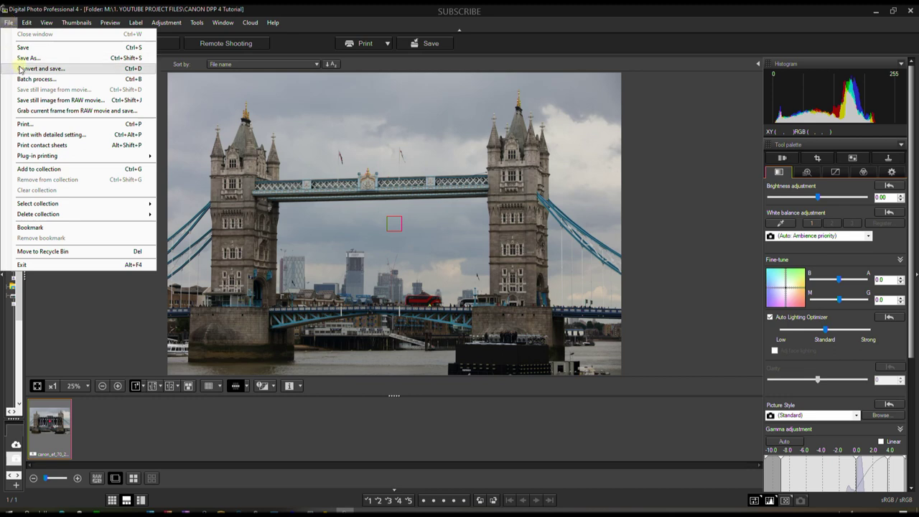
pyautogui.click(47, 23)
pyautogui.click(66, 21)
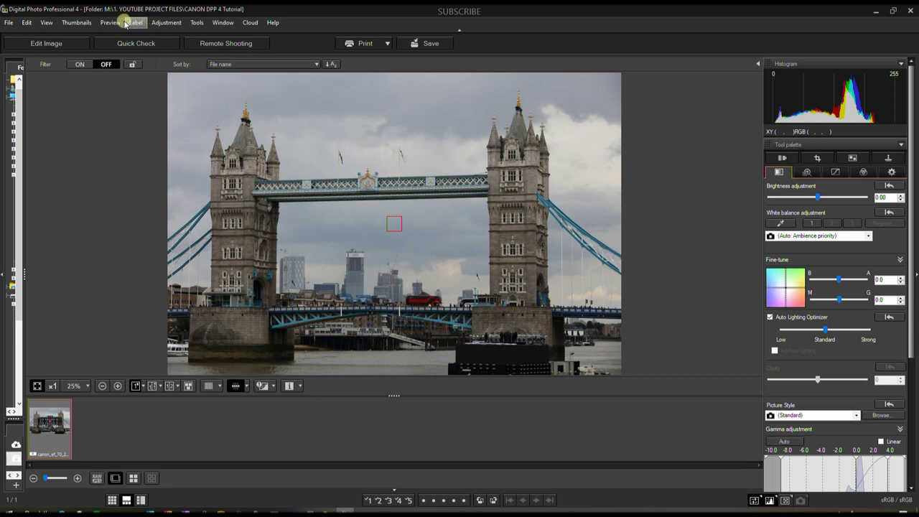
# Show the Navigator palette and move it down beside the photo preview.
pyautogui.click(46, 22)
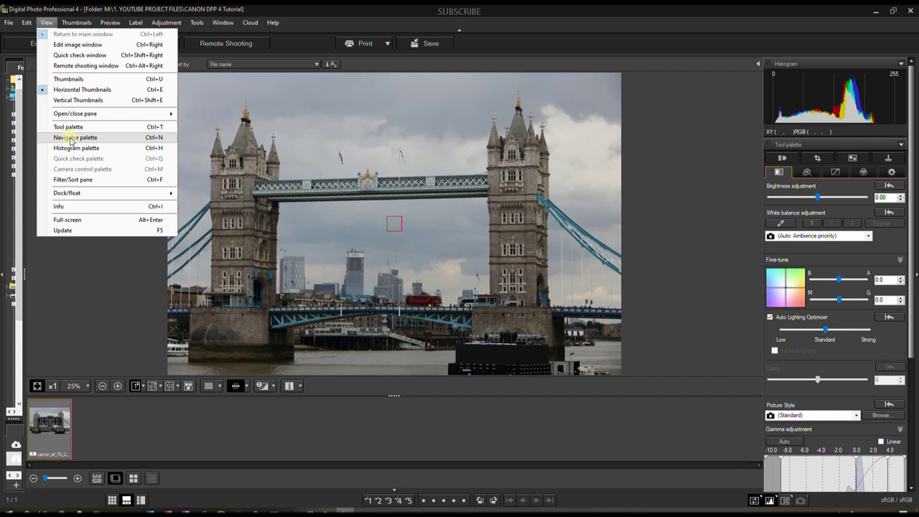
pyautogui.click(71, 139)
pyautogui.moveTo(44, 77); pyautogui.dragTo(47, 153)
# Inspect the sky below the bridge's walkway at actual size using the Navigator, restore the fitted view and close the palette.
pyautogui.click(363, 220)
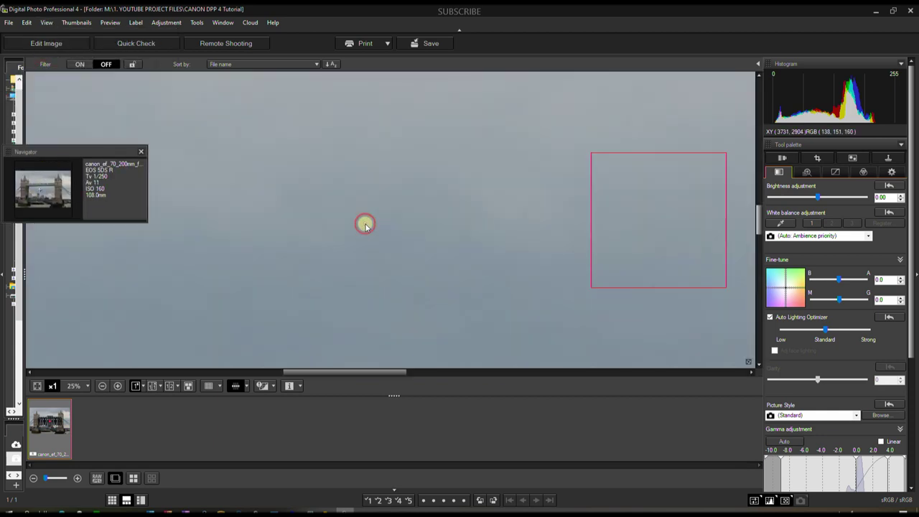
pyautogui.click(47, 192)
pyautogui.moveTo(46, 192); pyautogui.dragTo(48, 190)
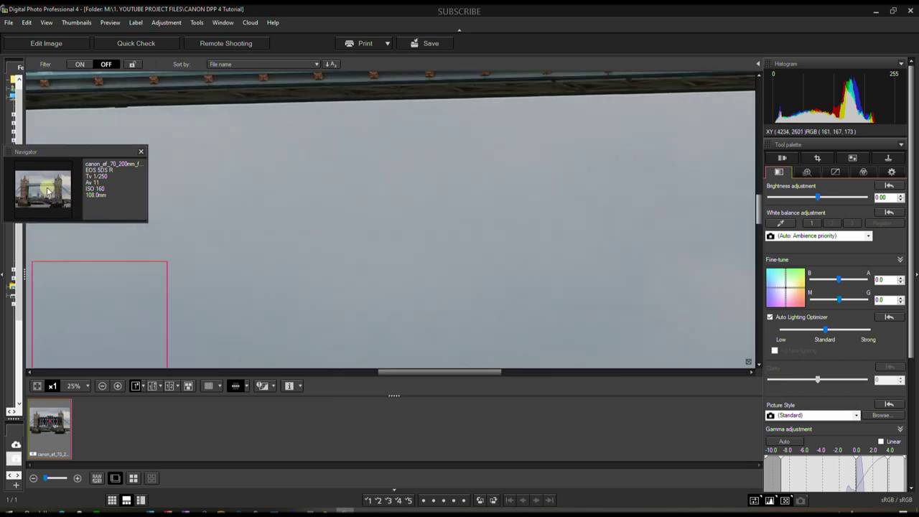
pyautogui.click(417, 313)
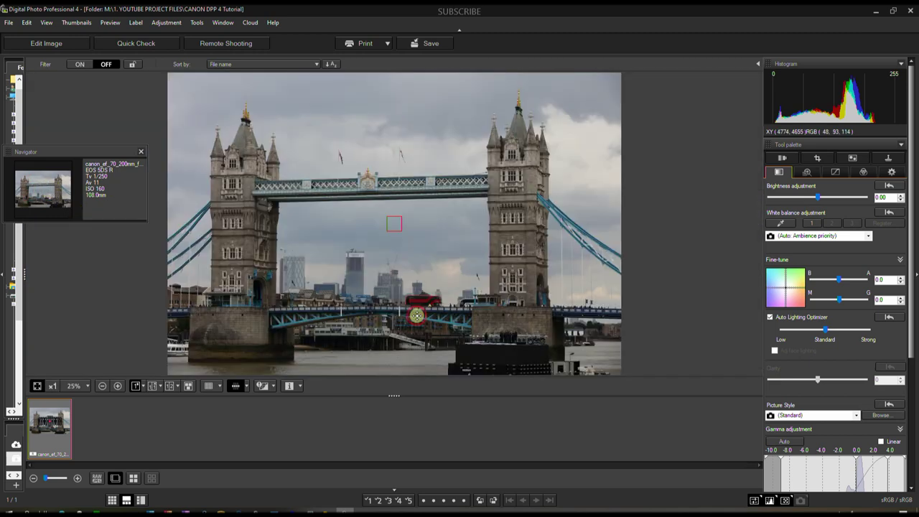
pyautogui.click(141, 152)
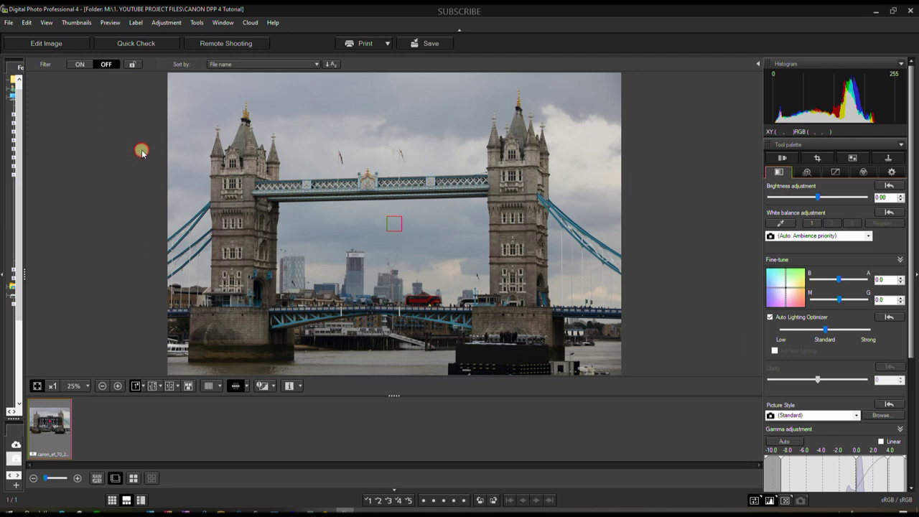
# Hide the Histogram palette and show it again.
pyautogui.click(46, 23)
pyautogui.click(62, 149)
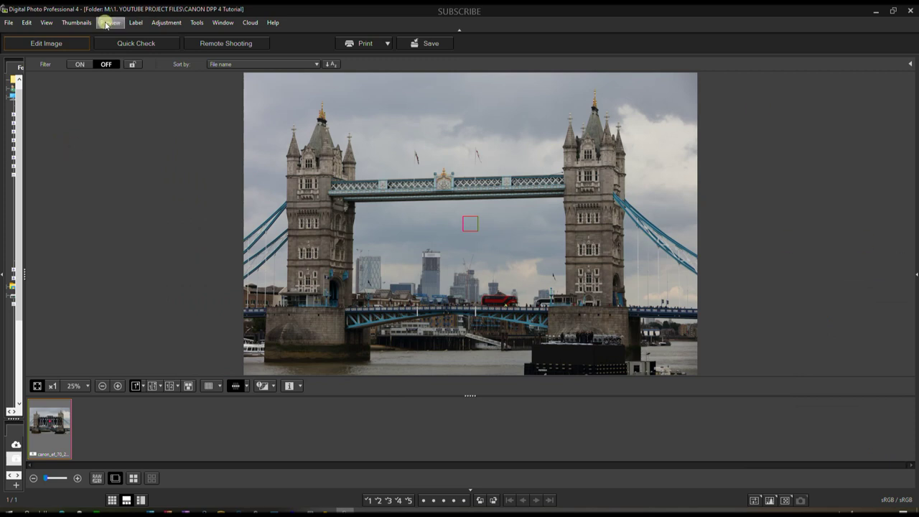
pyautogui.click(76, 22)
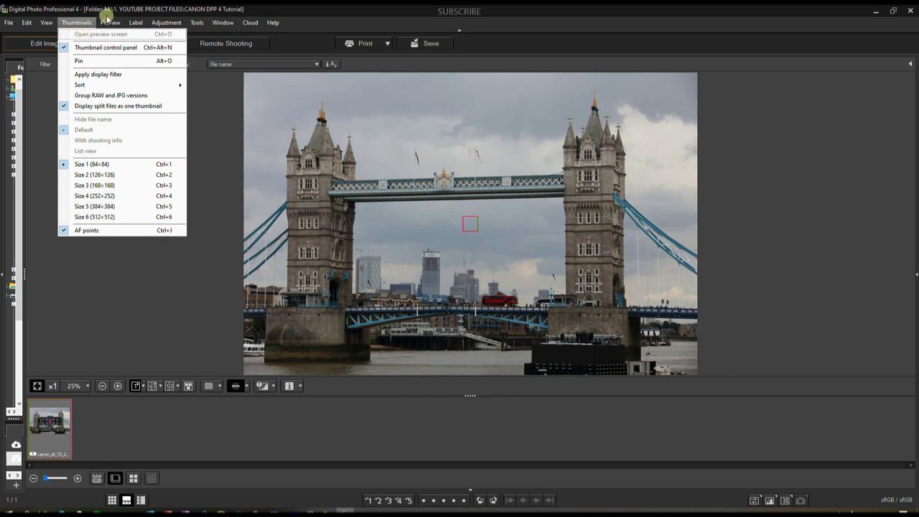
pyautogui.click(109, 23)
pyautogui.click(46, 23)
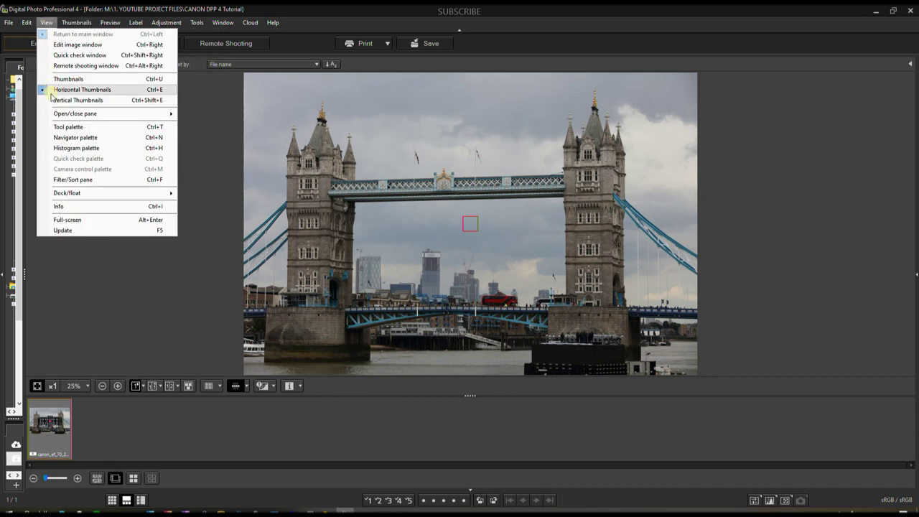
pyautogui.click(60, 148)
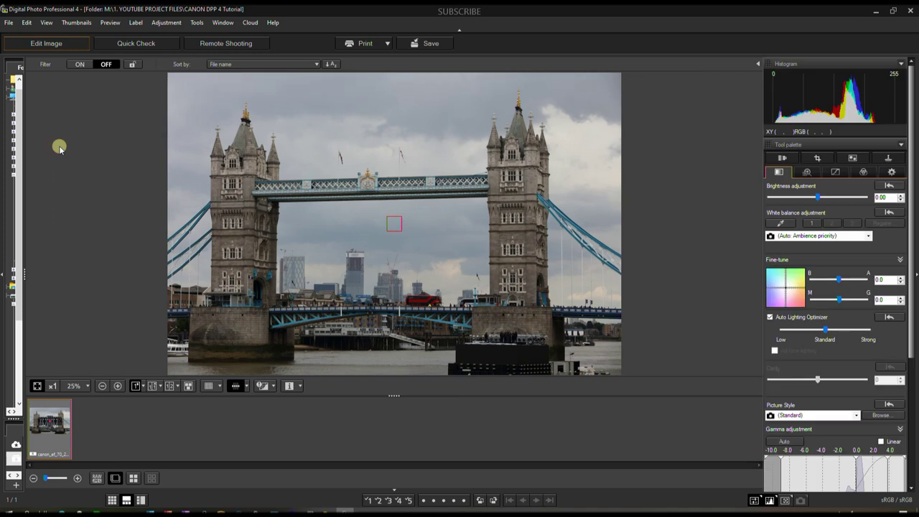
# View the bridge photo in the Quick Check window and return to the main window.
pyautogui.click(133, 43)
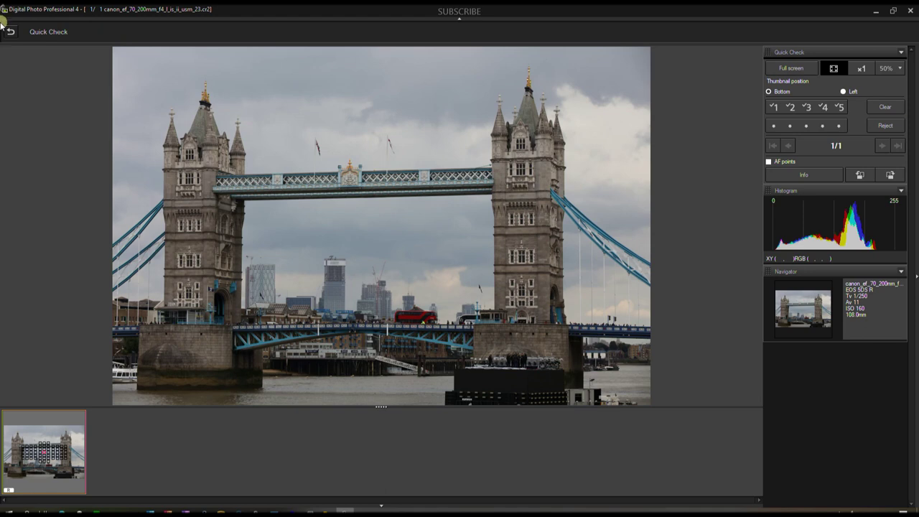
pyautogui.click(10, 32)
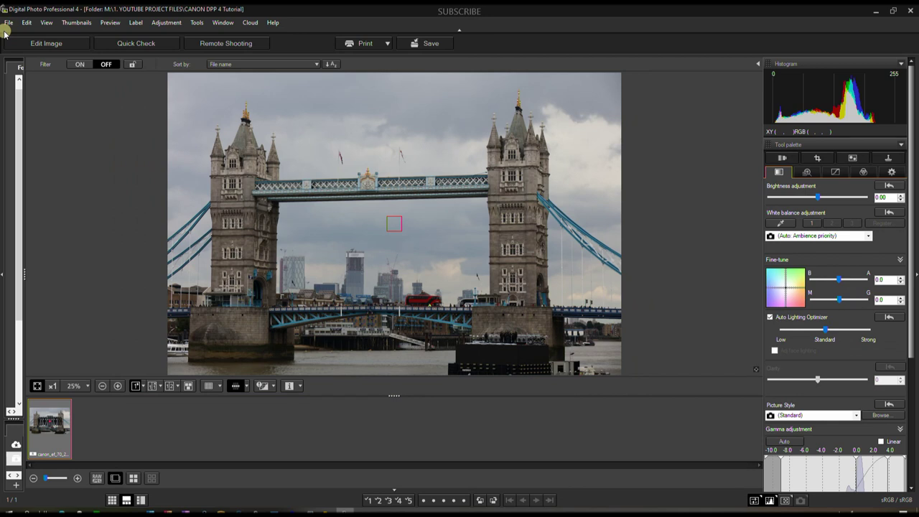
# Open the bridge photo in the Edit Image window, view it at actual size and fit it back to the screen.
pyautogui.click(28, 46)
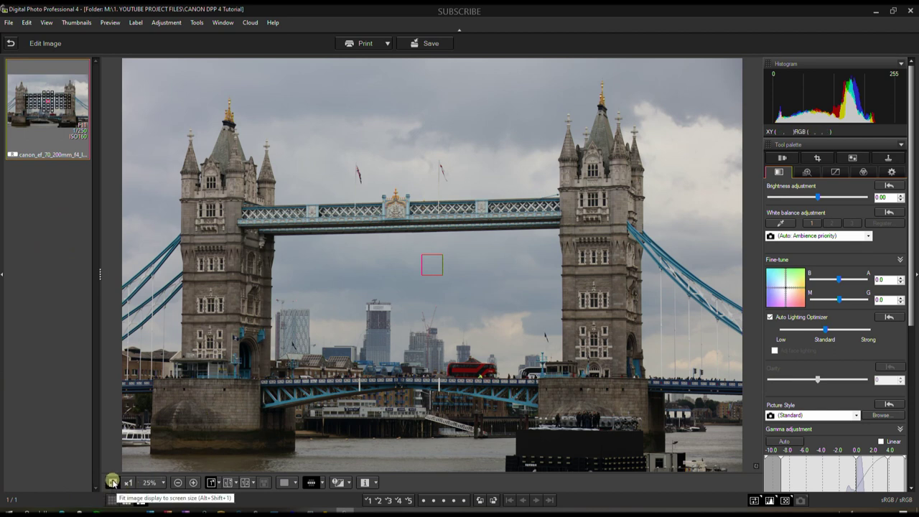
pyautogui.click(126, 483)
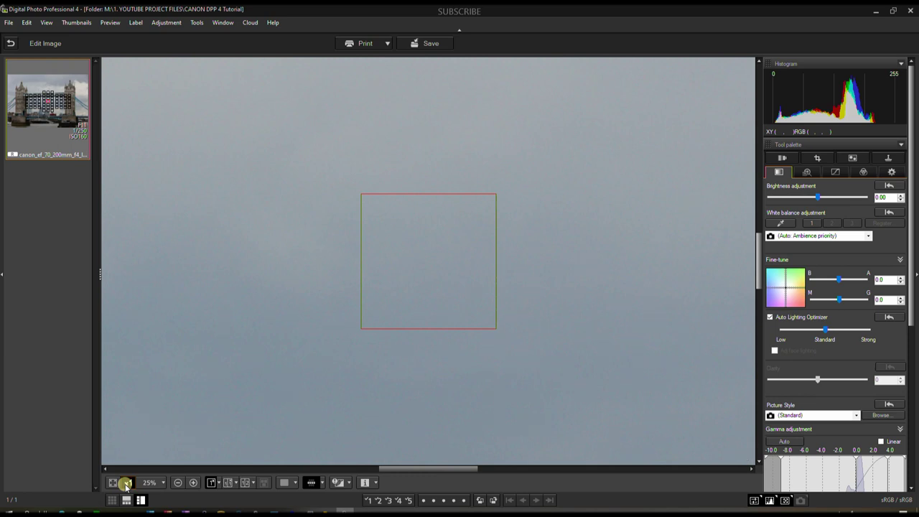
pyautogui.click(243, 318)
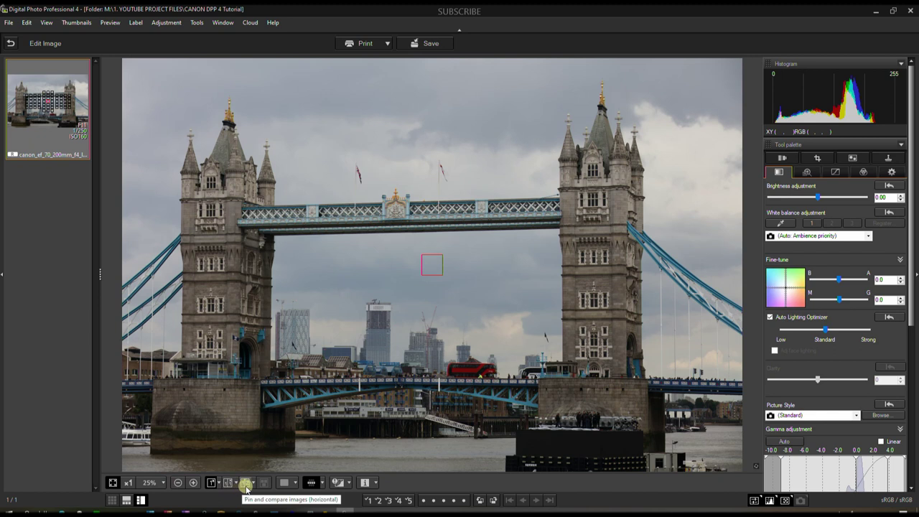
# Display the grid over the photo, set its grid pitch to 256 and hide the grid again.
pyautogui.click(287, 485)
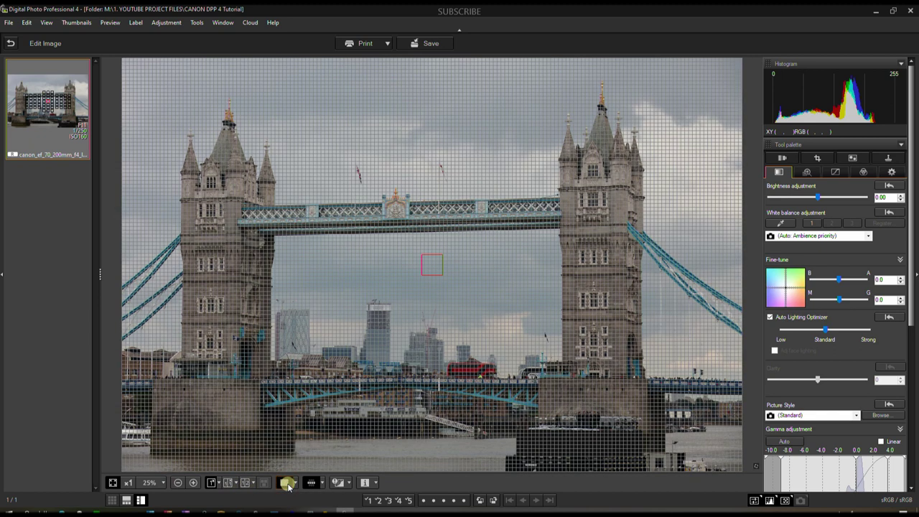
pyautogui.rightClick(287, 485)
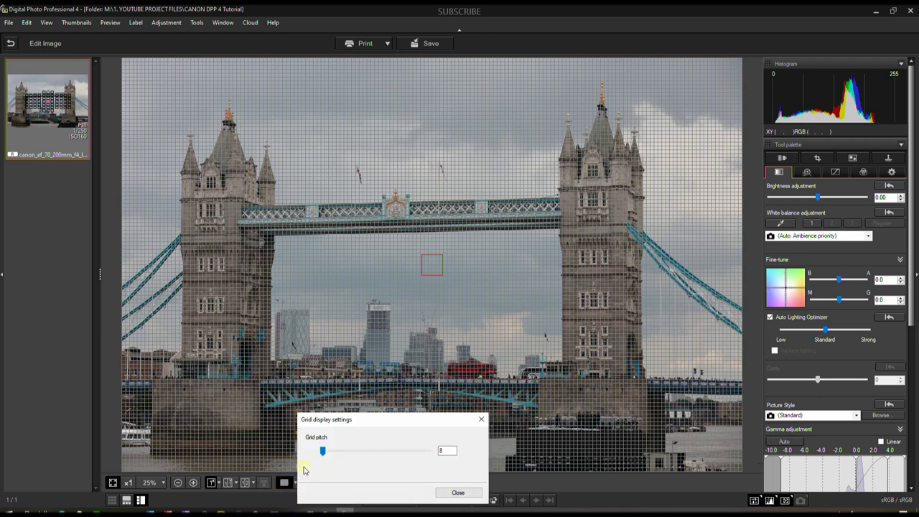
pyautogui.moveTo(322, 453); pyautogui.dragTo(446, 468)
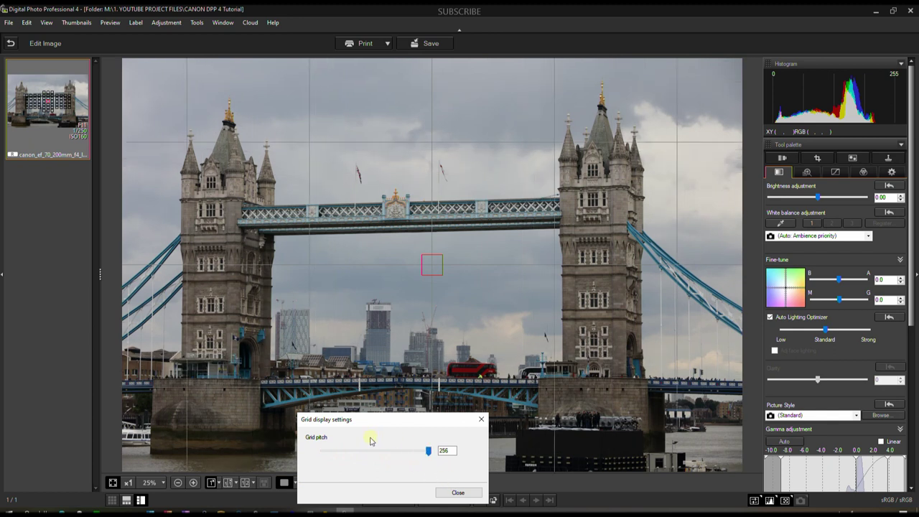
pyautogui.click(458, 493)
pyautogui.click(284, 484)
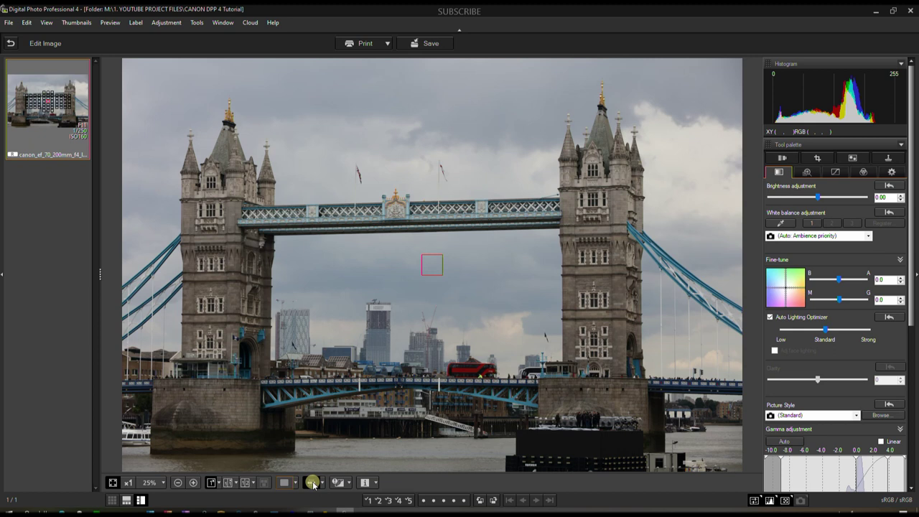
# Toggle the AF point display off and on, and show and hide the shooting information overlay.
pyautogui.click(313, 483)
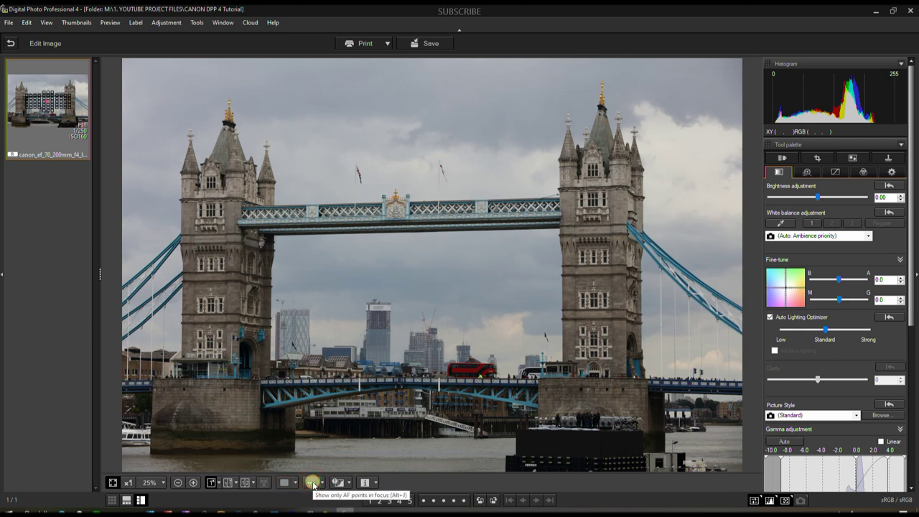
pyautogui.click(313, 483)
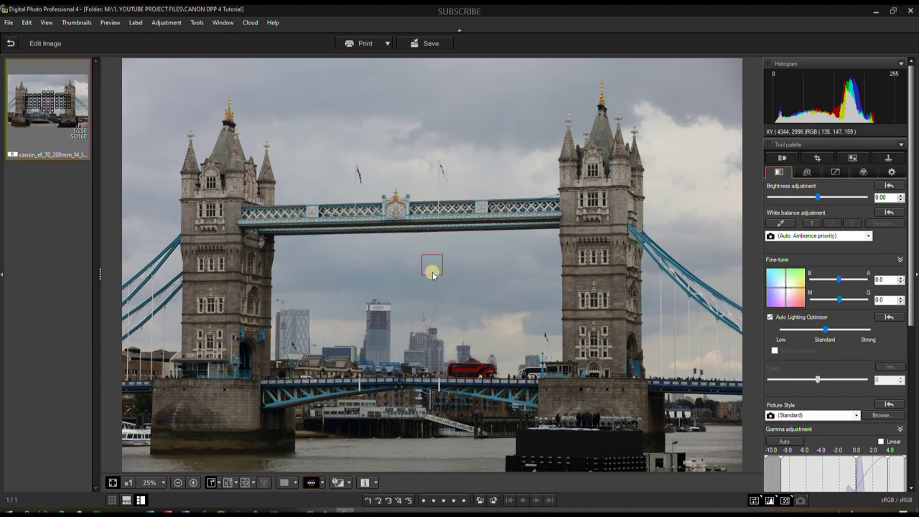
pyautogui.click(364, 483)
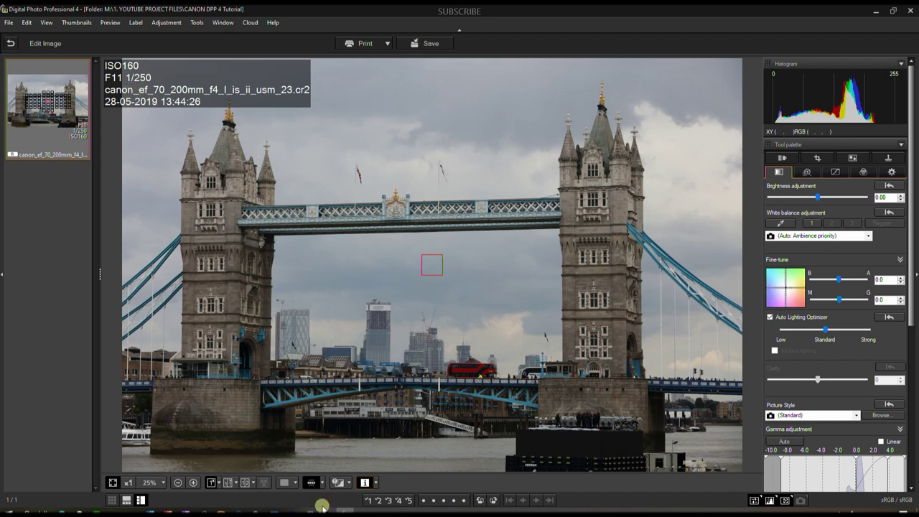
pyautogui.click(364, 484)
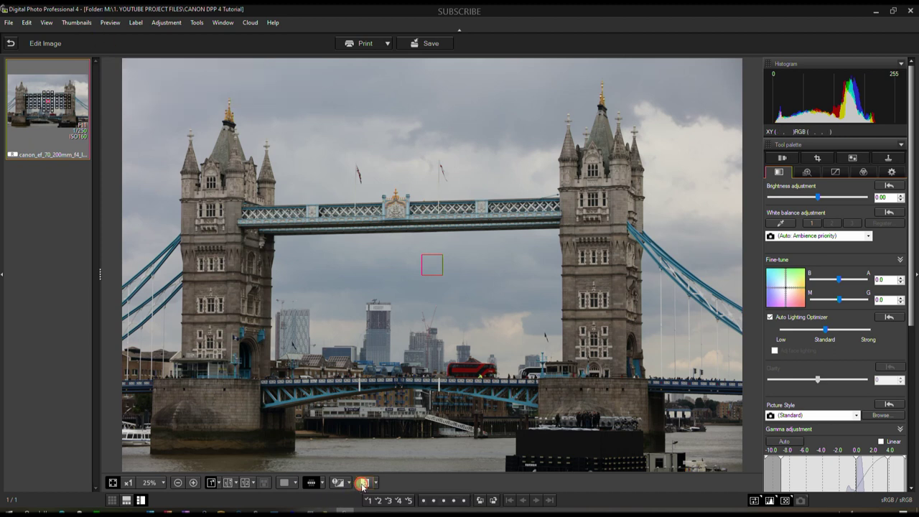
pyautogui.click(162, 23)
pyautogui.moveTo(193, 24)
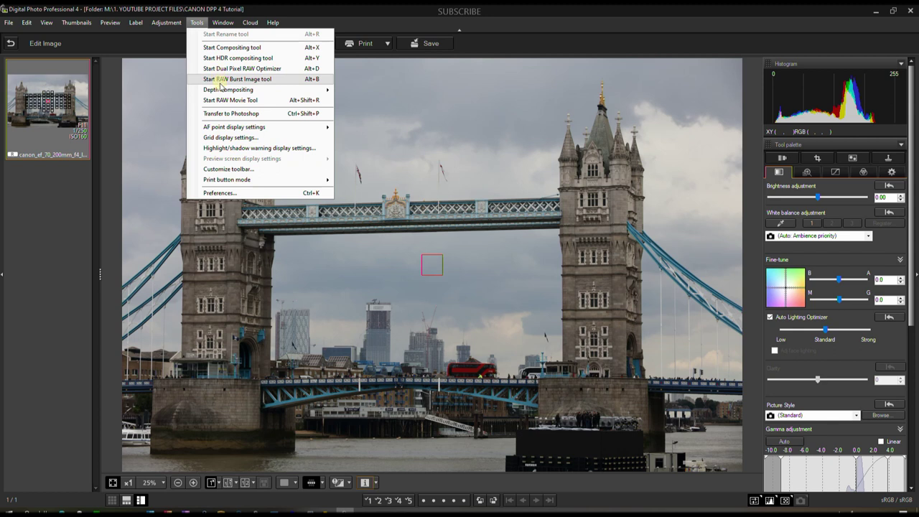
pyautogui.moveTo(223, 91)
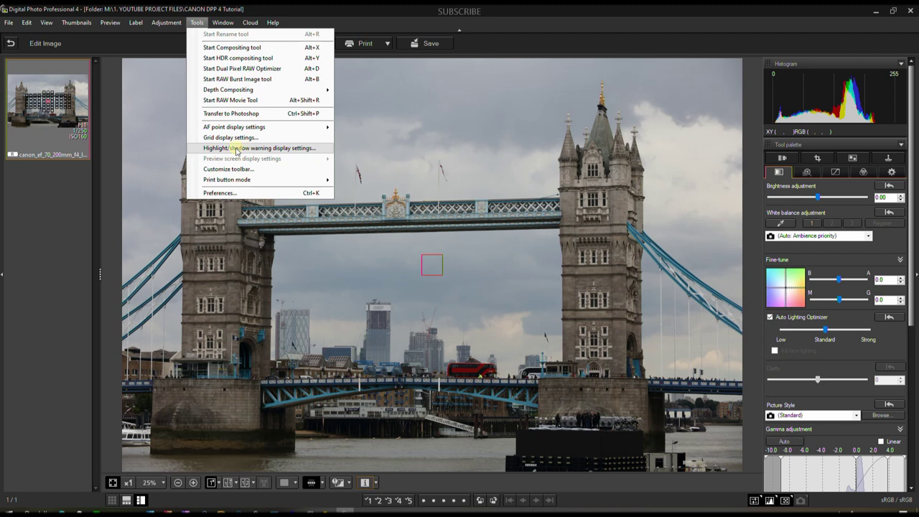
pyautogui.click(797, 109)
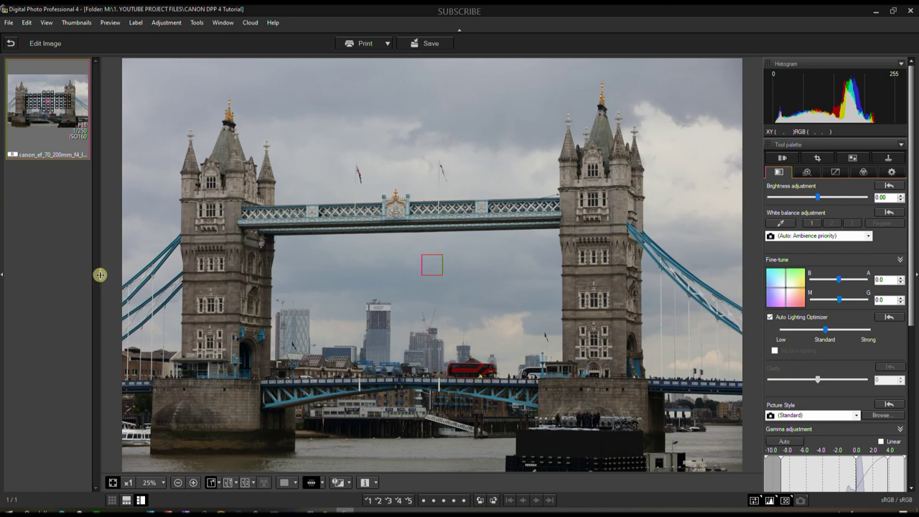
pyautogui.click(221, 23)
pyautogui.moveTo(199, 25)
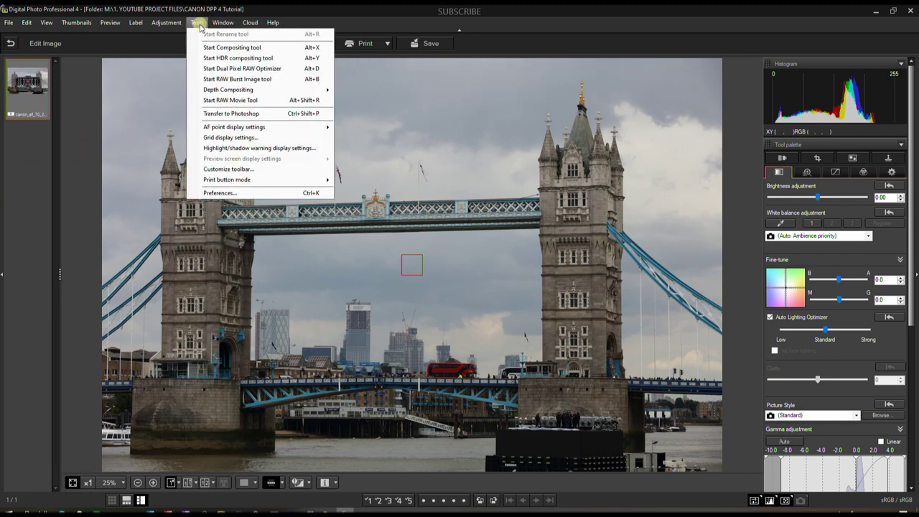
pyautogui.moveTo(247, 25)
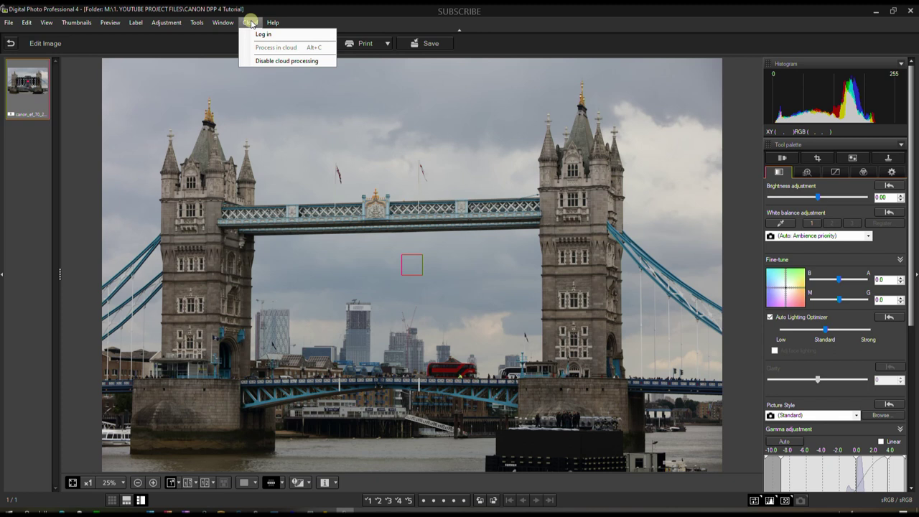
# Turn on the highlight/shadow warnings and check their threshold and warning color settings.
pyautogui.click(297, 482)
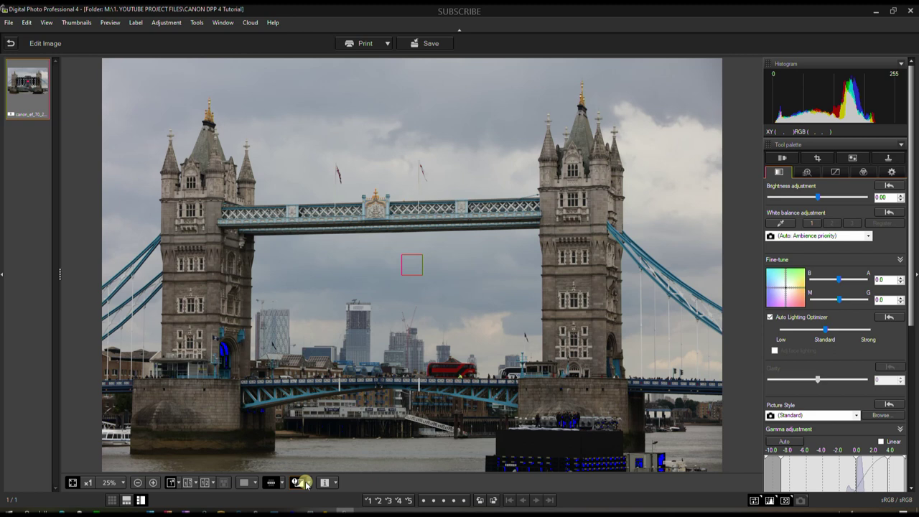
pyautogui.click(306, 484)
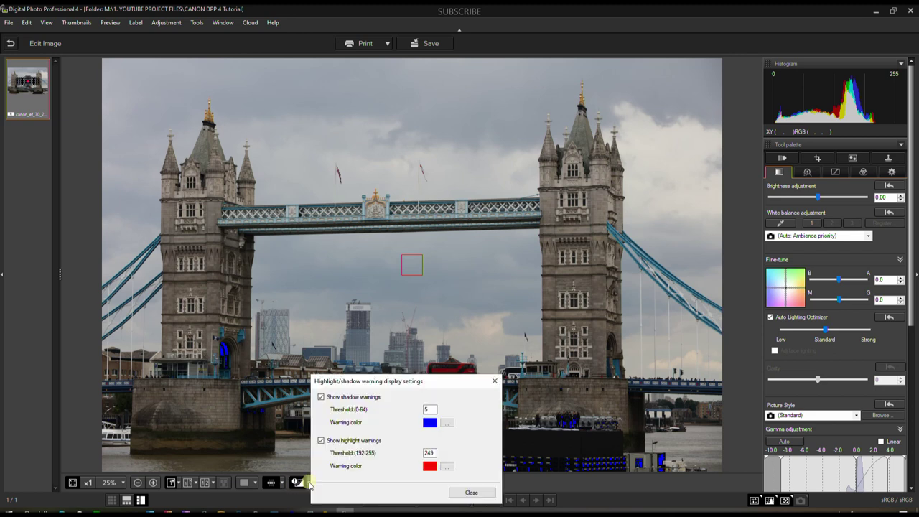
pyautogui.click(463, 492)
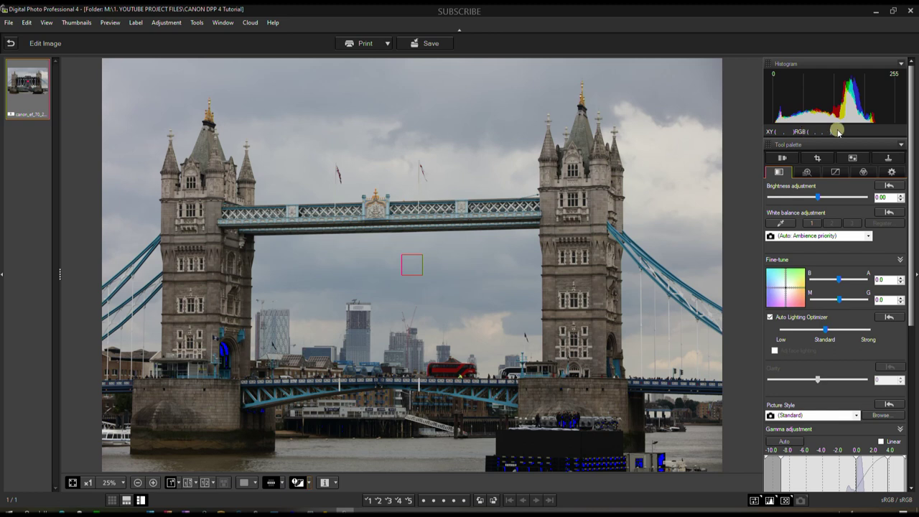
# Collapse the Histogram palette to give the tool palette more room.
pyautogui.scroll(-10, 847, 133)
pyautogui.scroll(10, 896, 132)
pyautogui.click(900, 65)
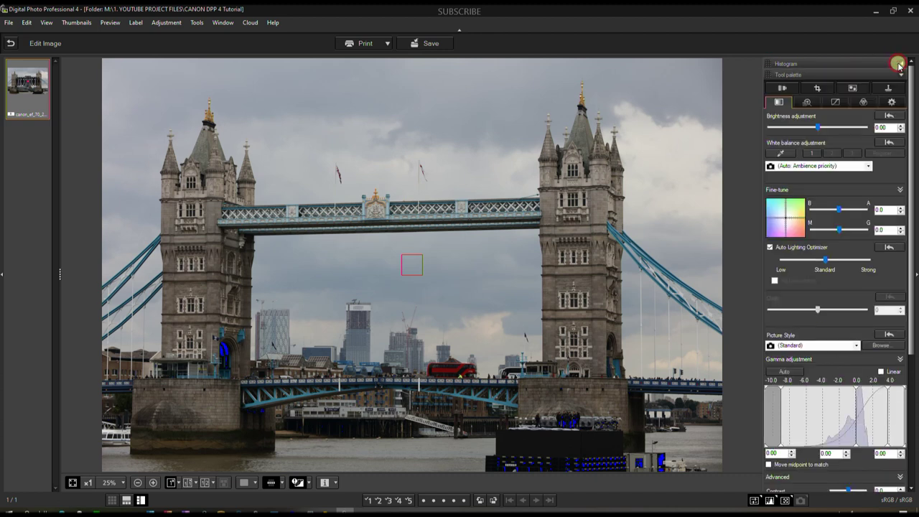
# Undock the Histogram palette, widen the thumbnail pane to fit it and place the floating histogram over that pane.
pyautogui.click(899, 65)
pyautogui.click(772, 64)
pyautogui.click(783, 66)
pyautogui.moveTo(259, 230); pyautogui.dragTo(48, 25)
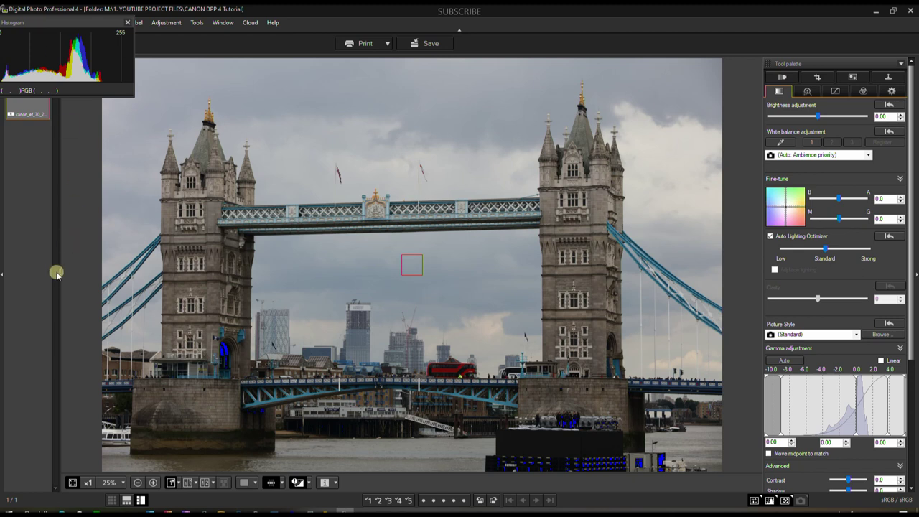
pyautogui.moveTo(63, 275); pyautogui.dragTo(127, 284)
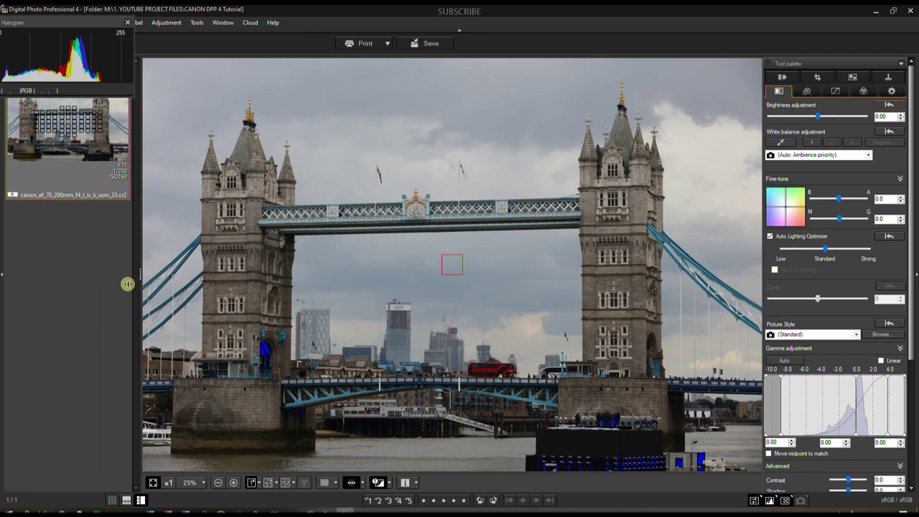
pyautogui.moveTo(43, 22); pyautogui.dragTo(54, 86)
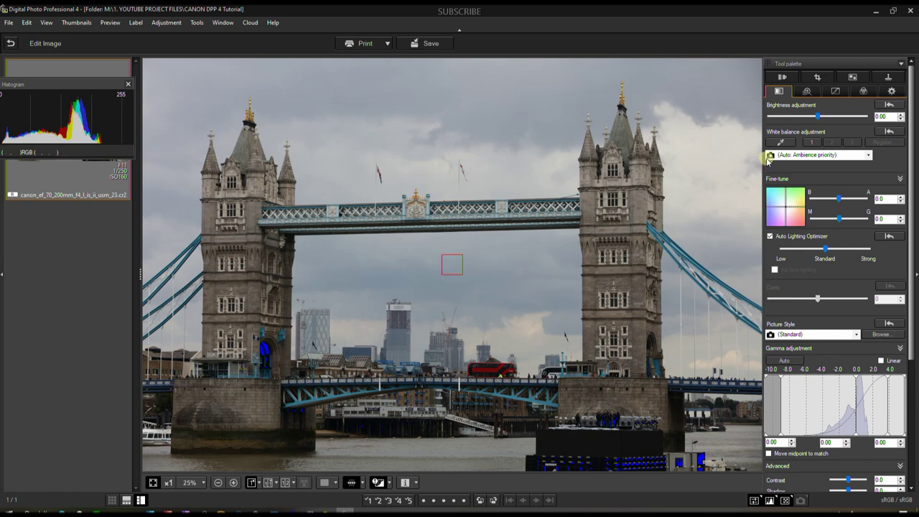
# Try click white balance by sampling the cloudy sky between the towers, and reset the white balance adjustment.
pyautogui.click(782, 141)
pyautogui.click(782, 141)
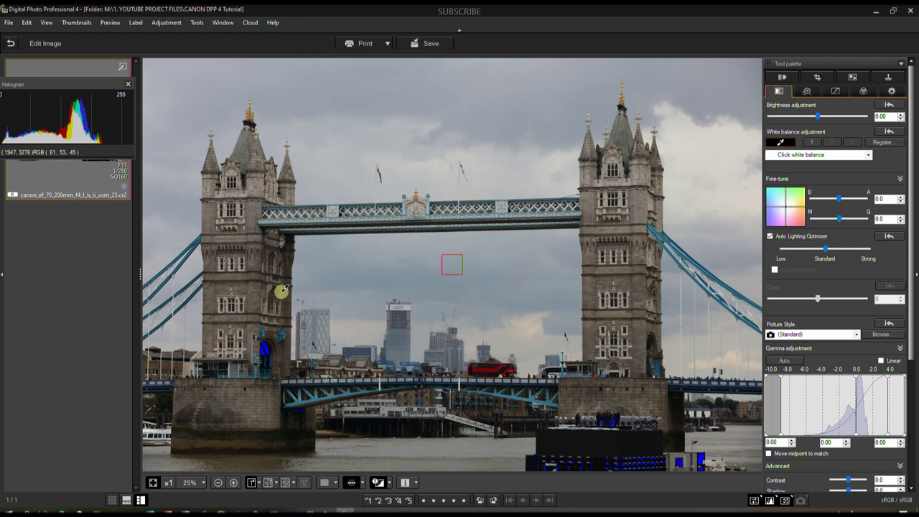
pyautogui.click(485, 115)
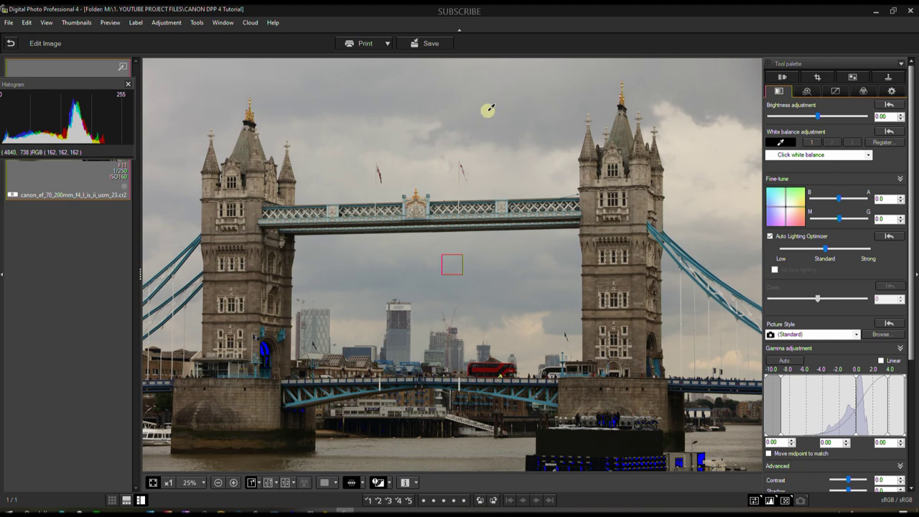
pyautogui.click(885, 132)
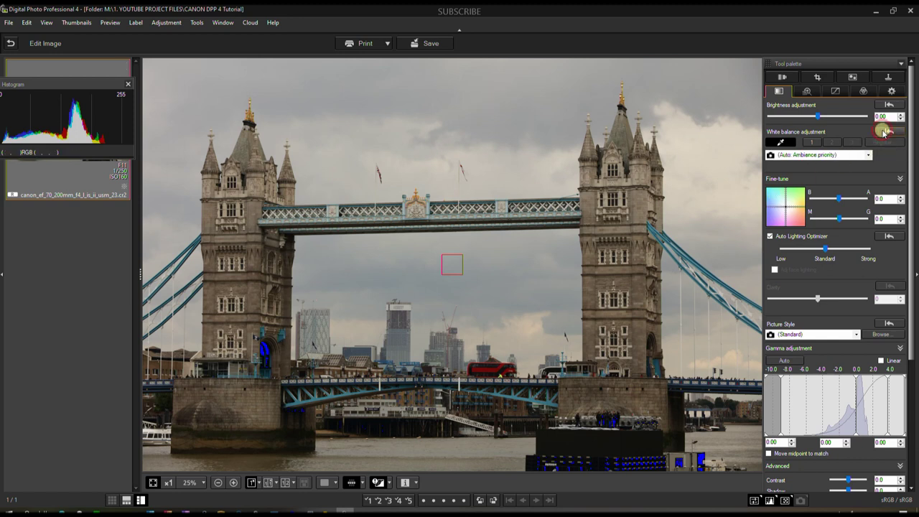
# Set the white balance to Auto: White priority and turn off the highlight/shadow warnings.
pyautogui.click(790, 156)
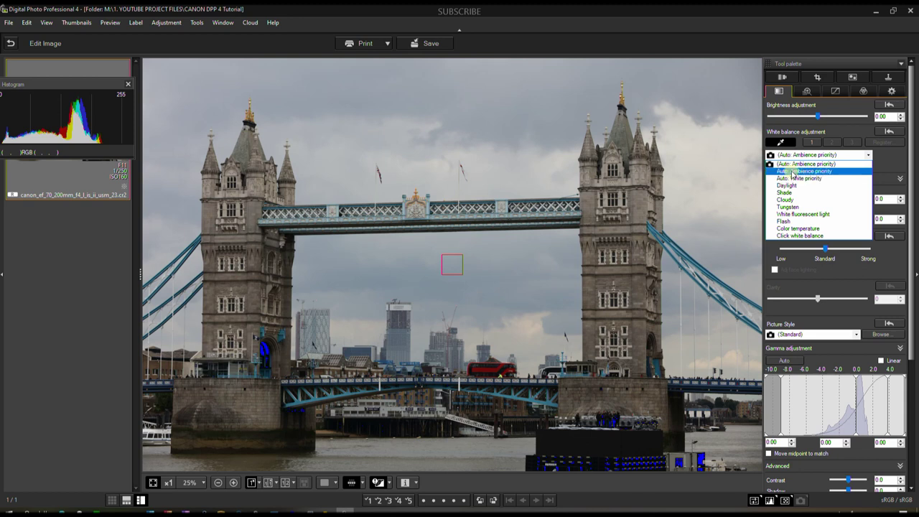
pyautogui.click(793, 178)
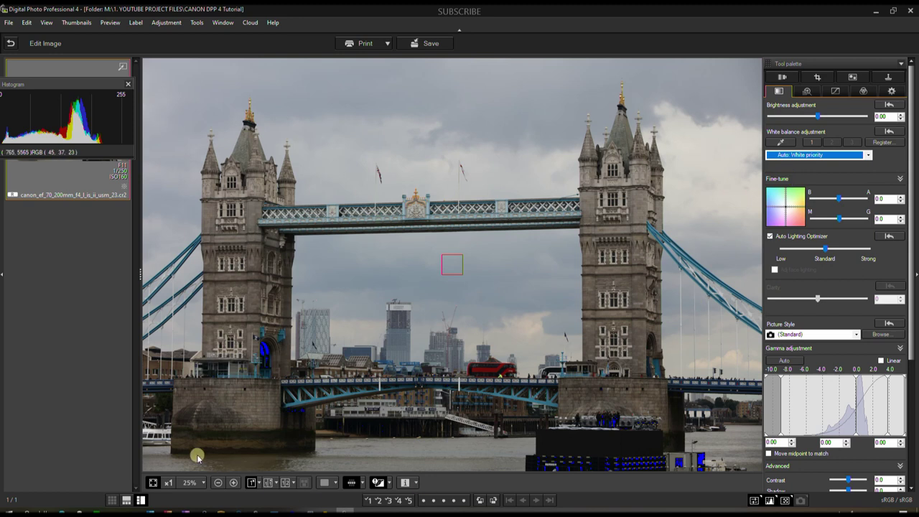
pyautogui.click(379, 481)
pyautogui.click(378, 481)
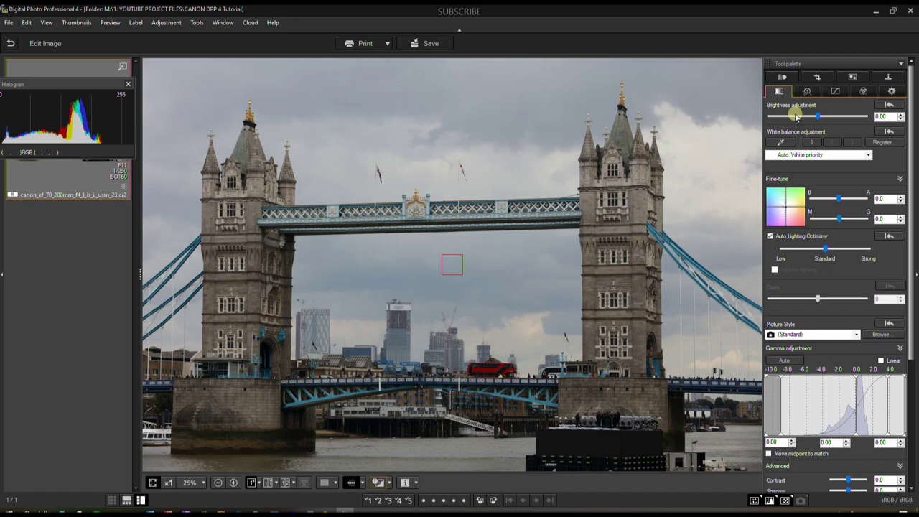
# Try brightness adjustments of 0.83, 1.33, -1.50 and -1.00 on the photo, and reset the brightness.
pyautogui.click(836, 118)
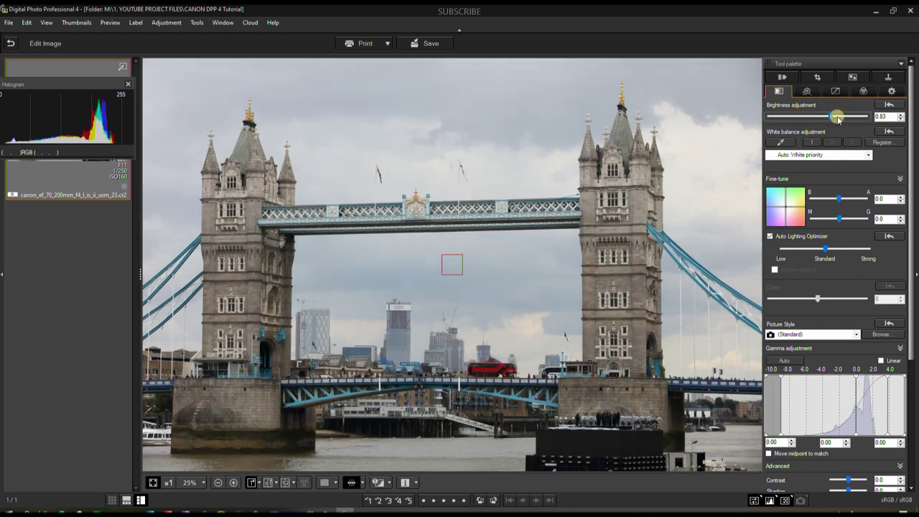
pyautogui.moveTo(837, 119); pyautogui.dragTo(841, 120)
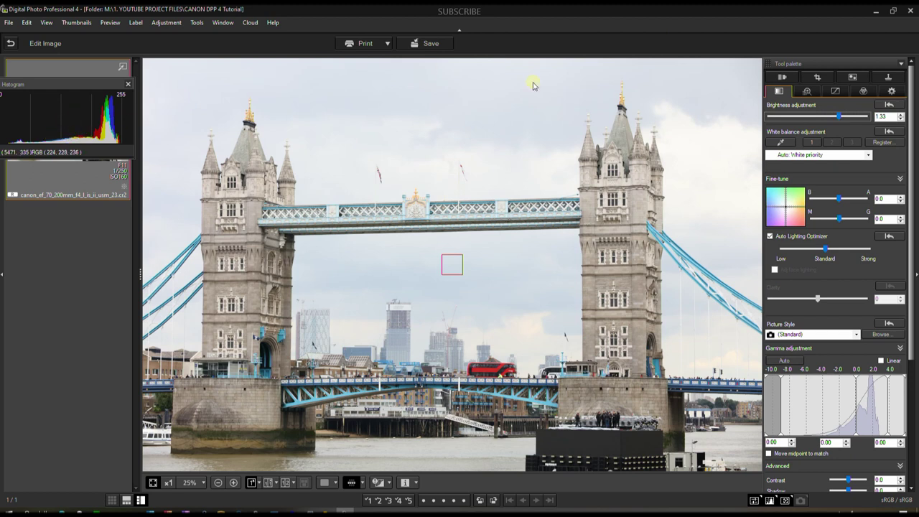
pyautogui.click(795, 117)
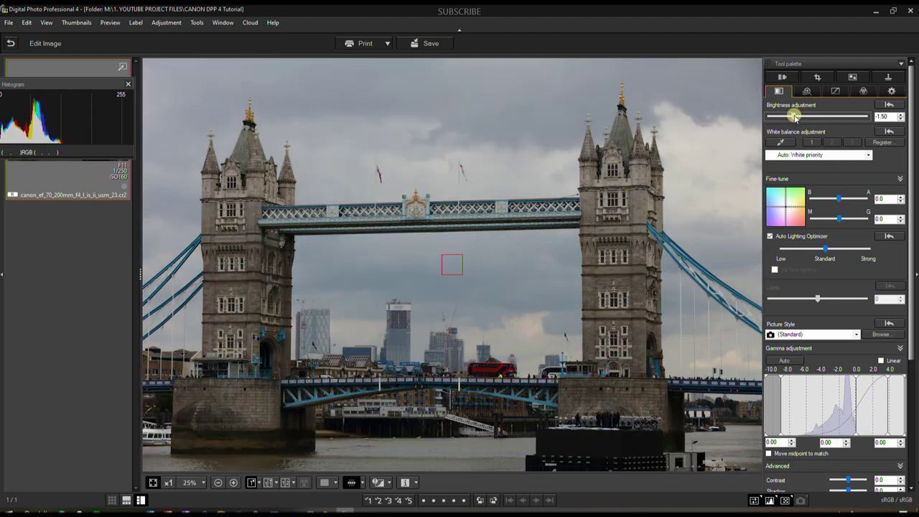
pyautogui.moveTo(795, 116); pyautogui.dragTo(802, 116)
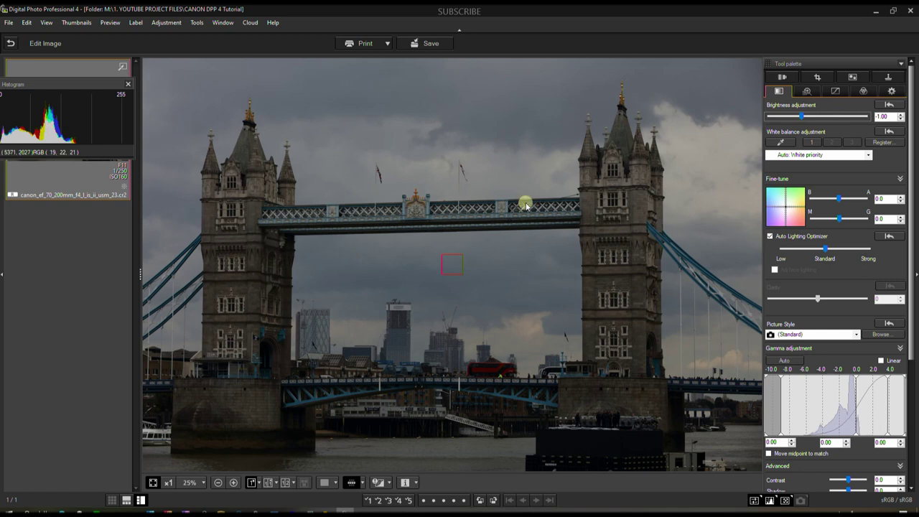
pyautogui.click(889, 105)
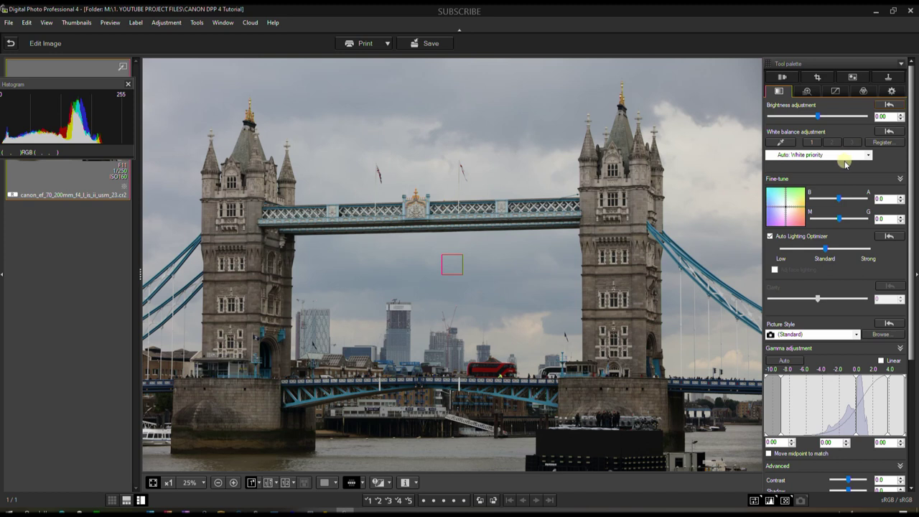
# Try a Color temperature white balance of 6200 K, and reset the white balance to the shot setting.
pyautogui.click(862, 156)
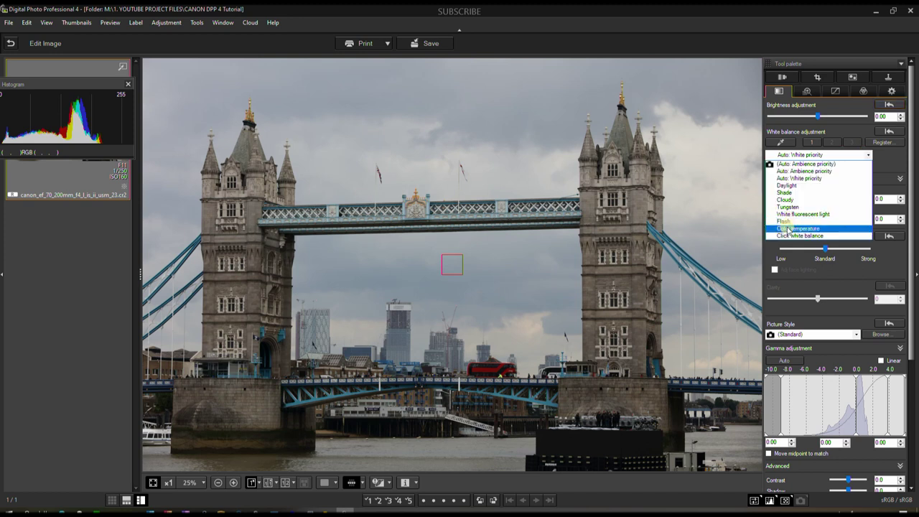
pyautogui.click(789, 229)
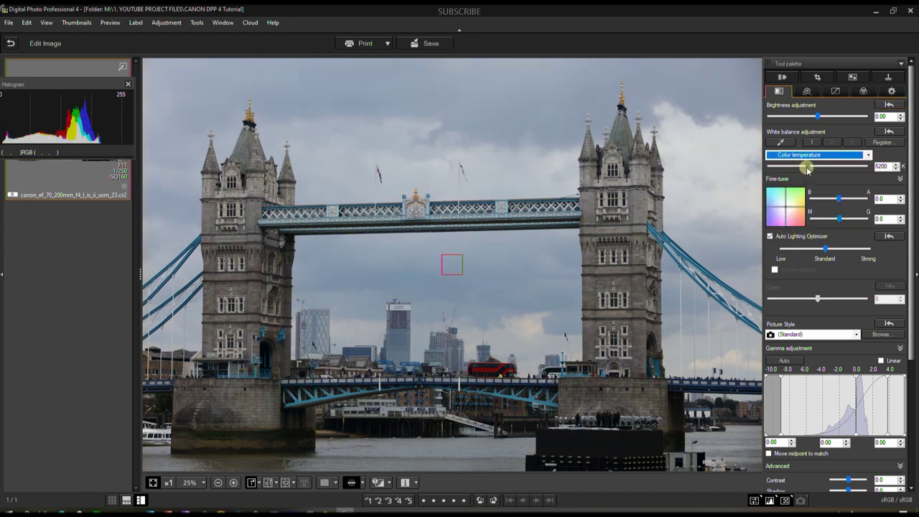
pyautogui.moveTo(808, 168); pyautogui.dragTo(819, 169)
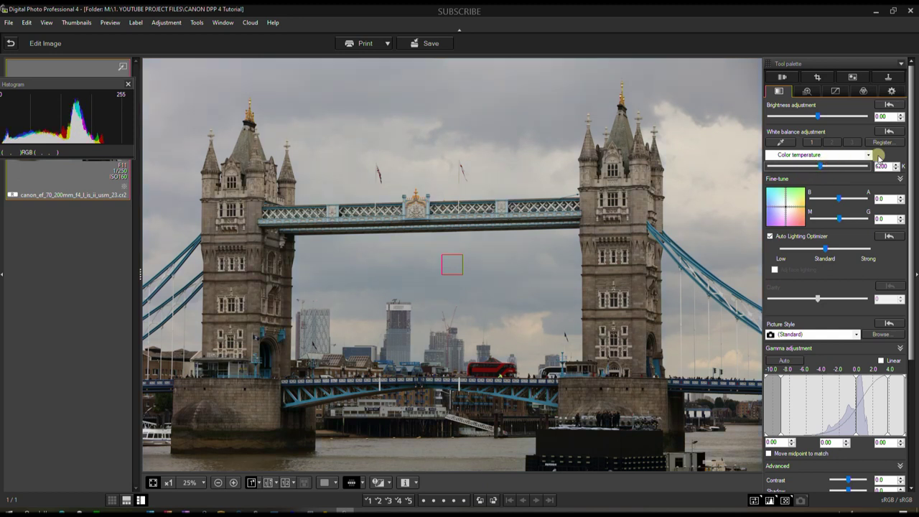
pyautogui.click(889, 130)
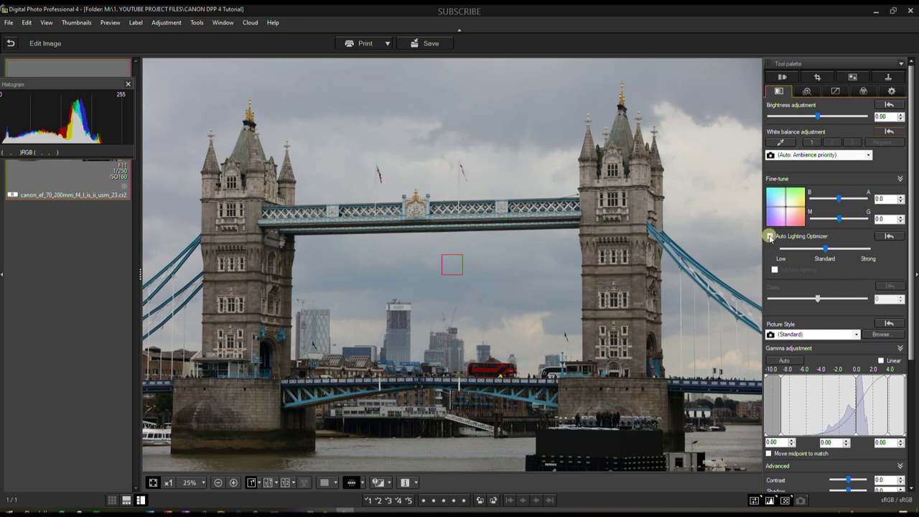
# Toggle the Auto Lighting Optimizer off and on, and compare its Low and Strong levels before returning it to Standard.
pyautogui.click(770, 238)
pyautogui.click(771, 238)
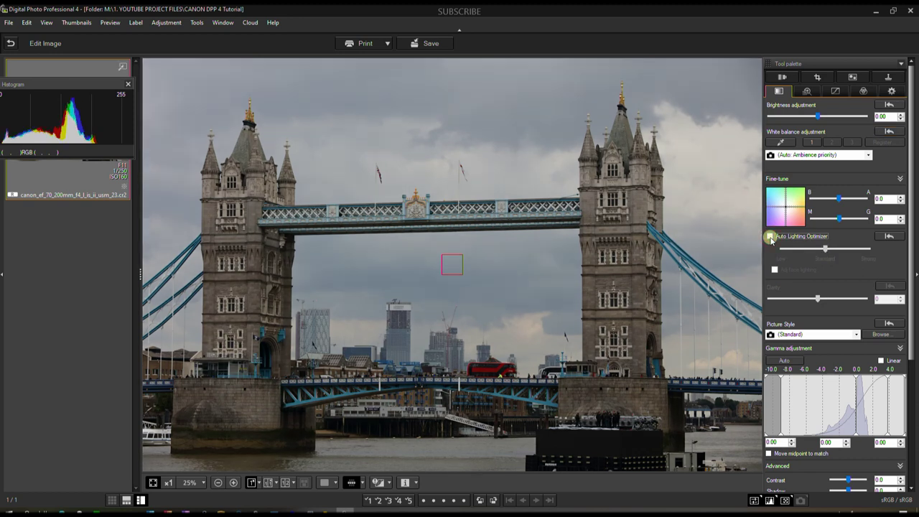
pyautogui.click(771, 238)
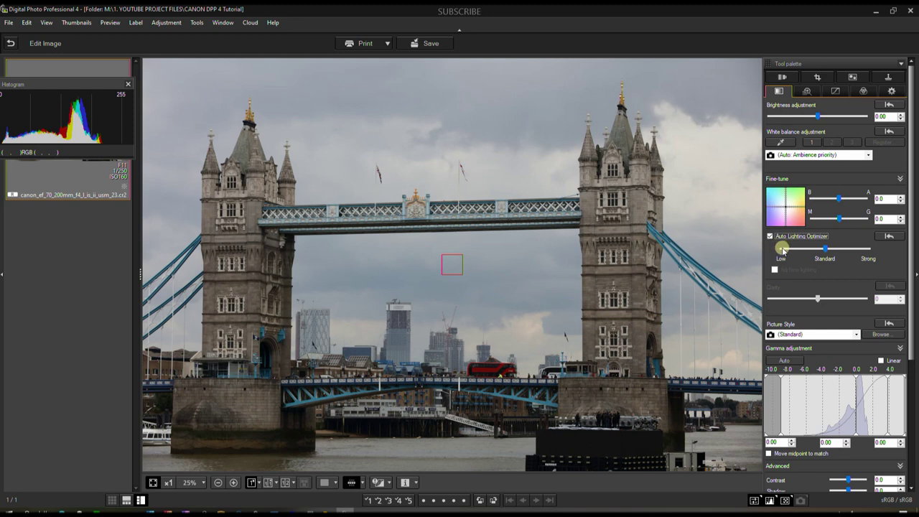
pyautogui.click(783, 248)
pyautogui.moveTo(821, 249); pyautogui.dragTo(870, 250)
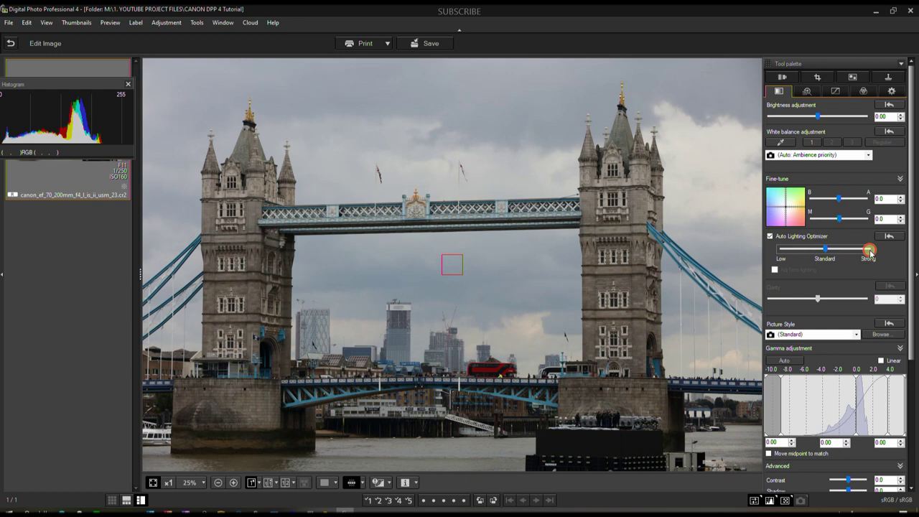
pyautogui.moveTo(870, 250); pyautogui.dragTo(839, 256)
# Try the Faithful, Landscape and Standard picture styles on the photo.
pyautogui.click(856, 336)
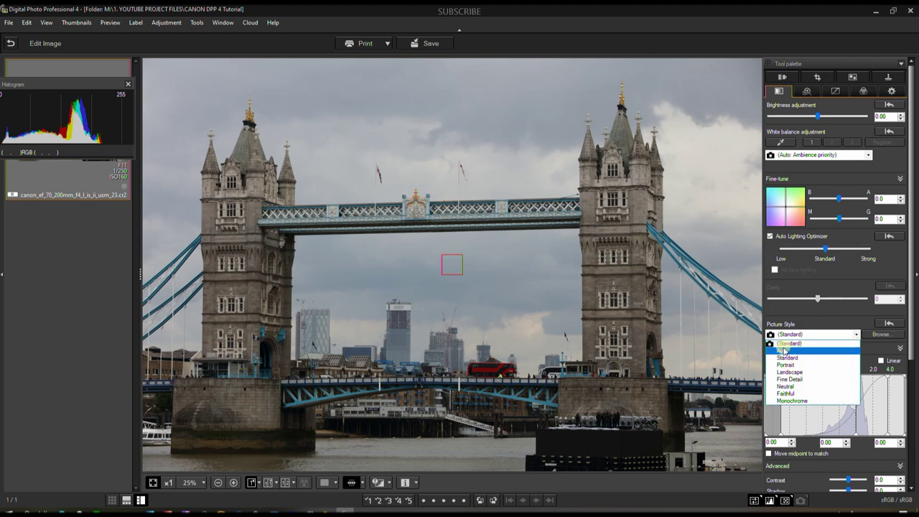
pyautogui.click(785, 394)
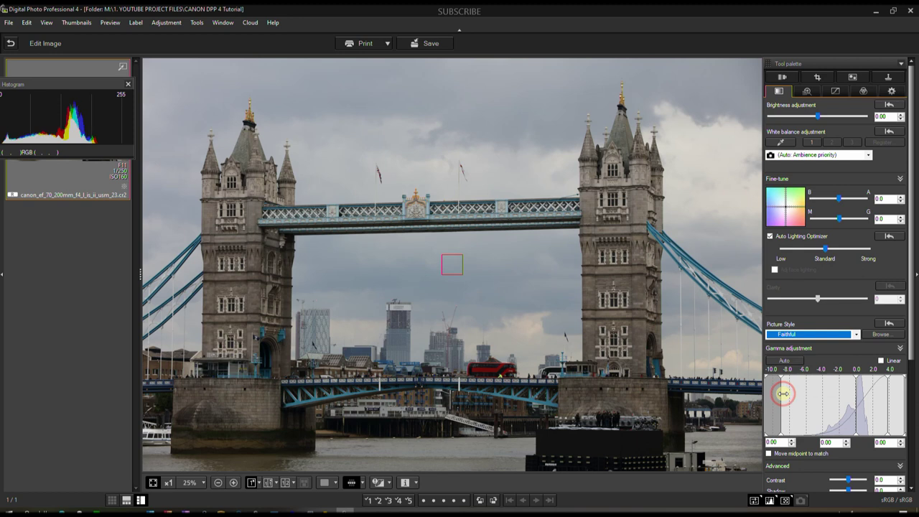
pyautogui.click(856, 335)
pyautogui.click(806, 373)
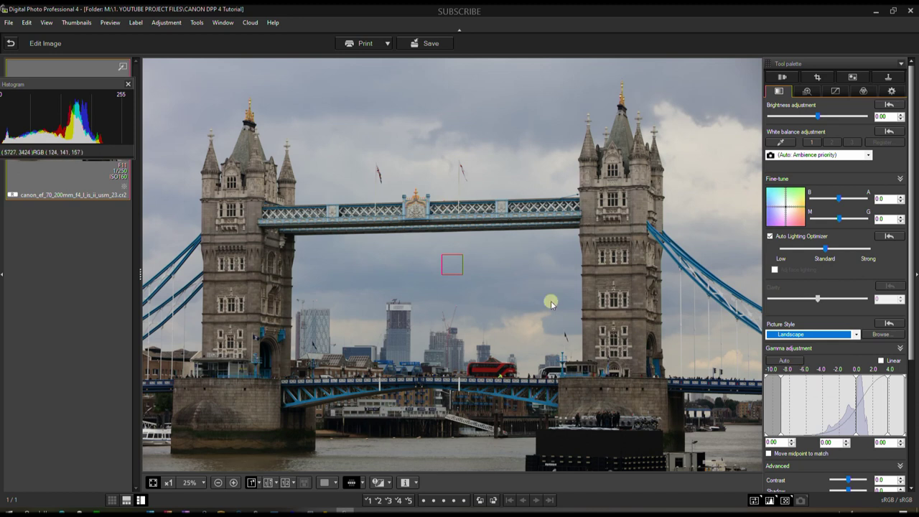
pyautogui.click(857, 334)
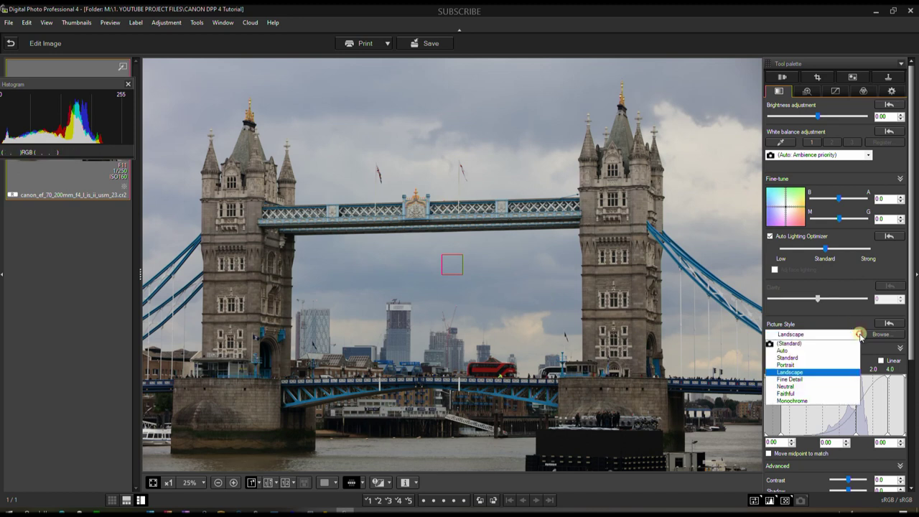
pyautogui.click(799, 358)
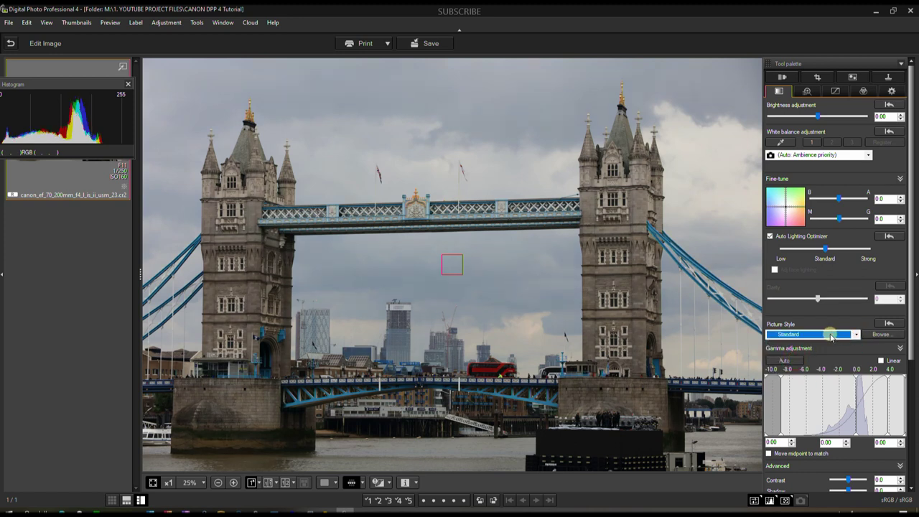
# Try the Auto, Fine Detail and Monochrome picture styles, and reset the picture style to the shot setting.
pyautogui.click(856, 335)
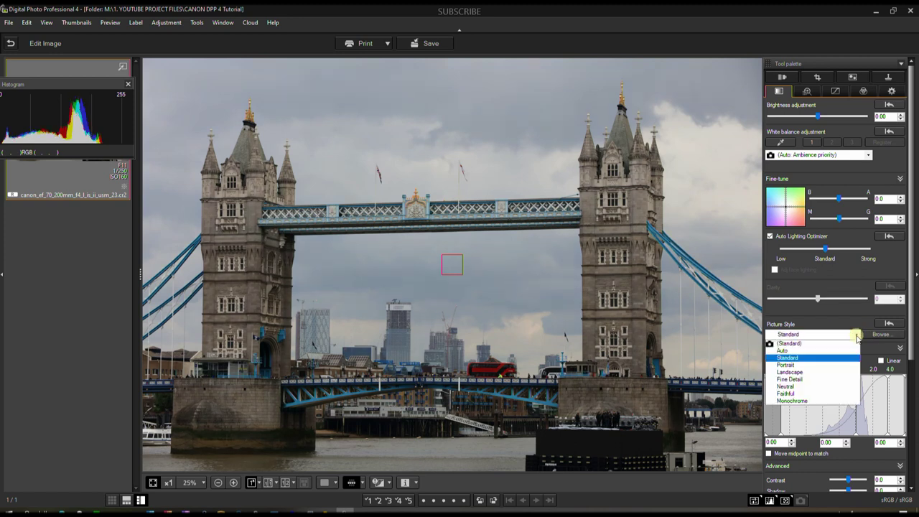
pyautogui.click(784, 352)
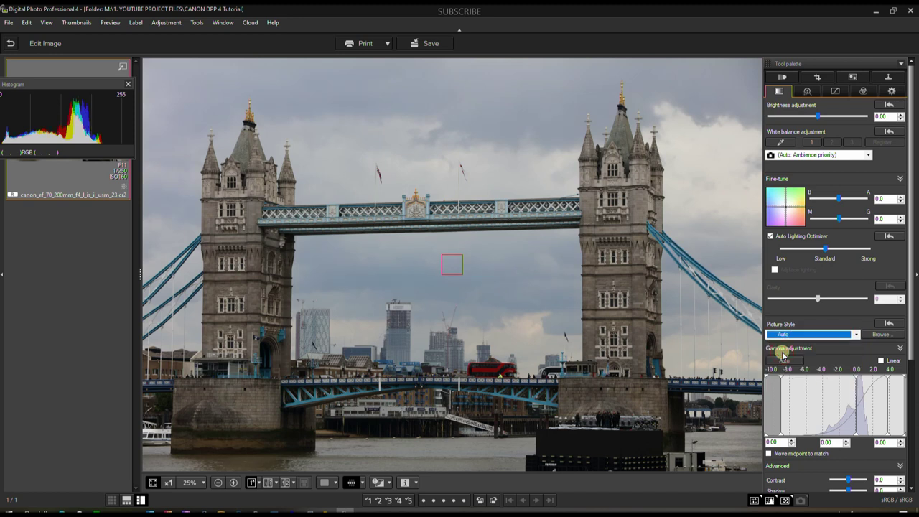
pyautogui.click(856, 335)
pyautogui.click(781, 379)
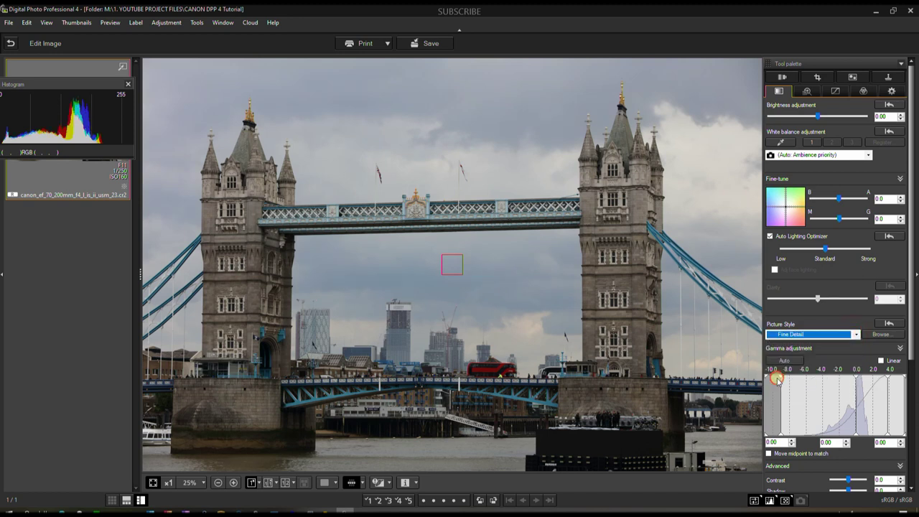
pyautogui.click(857, 334)
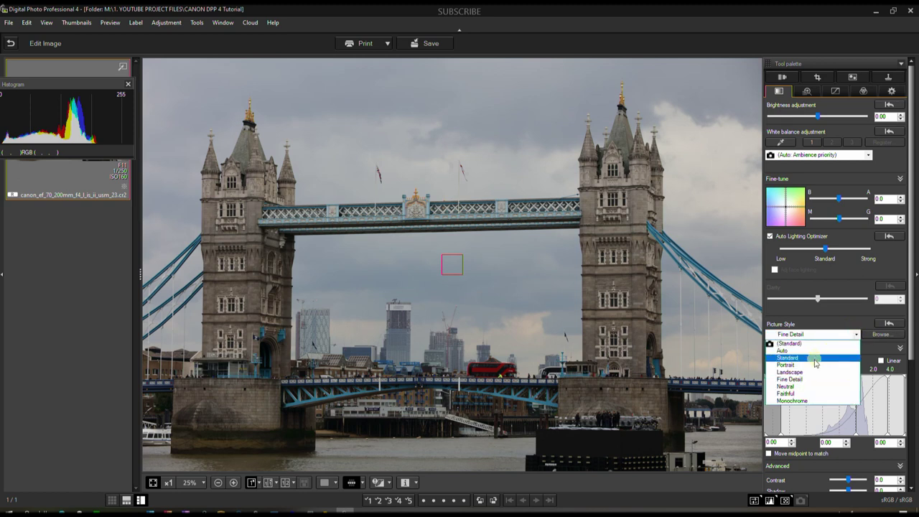
pyautogui.click(803, 401)
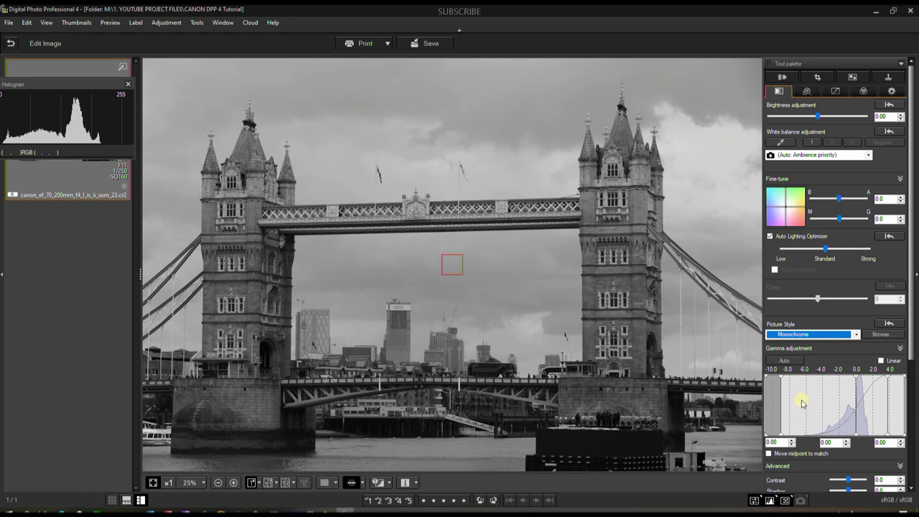
pyautogui.click(888, 324)
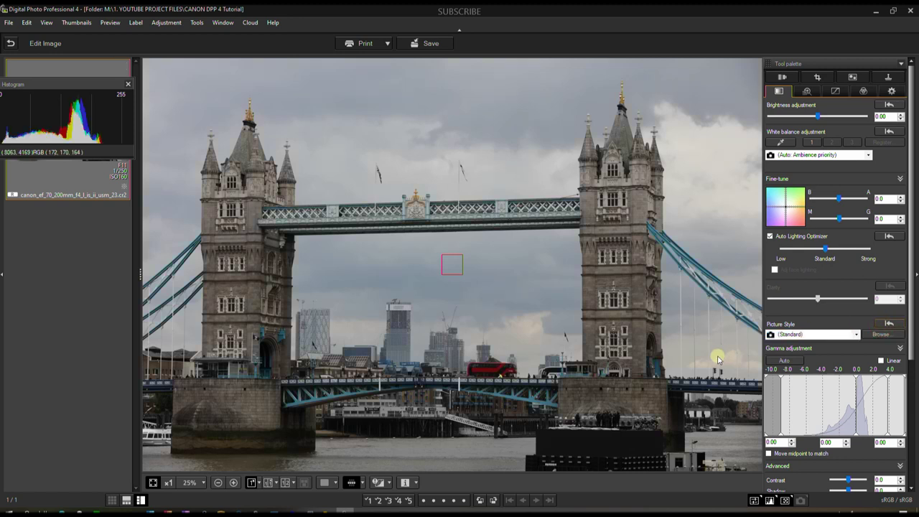
# Apply the automatic gamma adjustment to the photo.
pyautogui.scroll(-4, 916, 427)
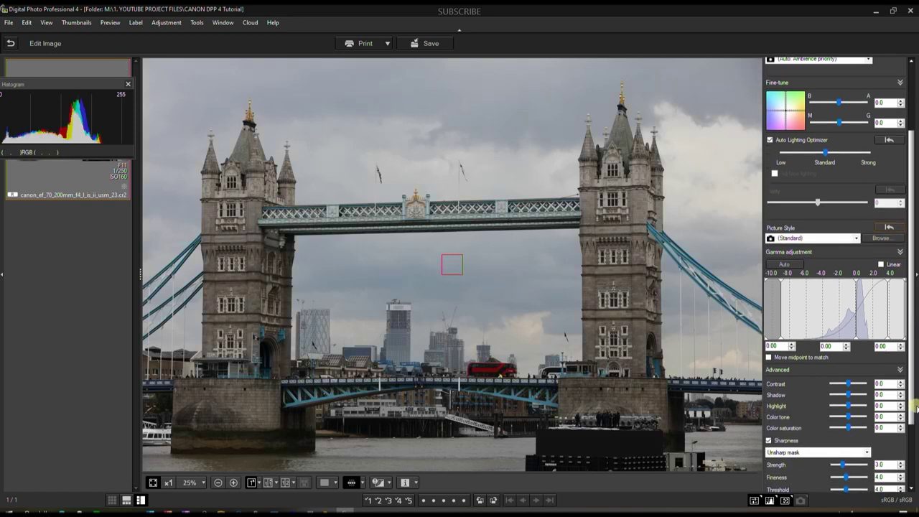
pyautogui.scroll(-1, 916, 428)
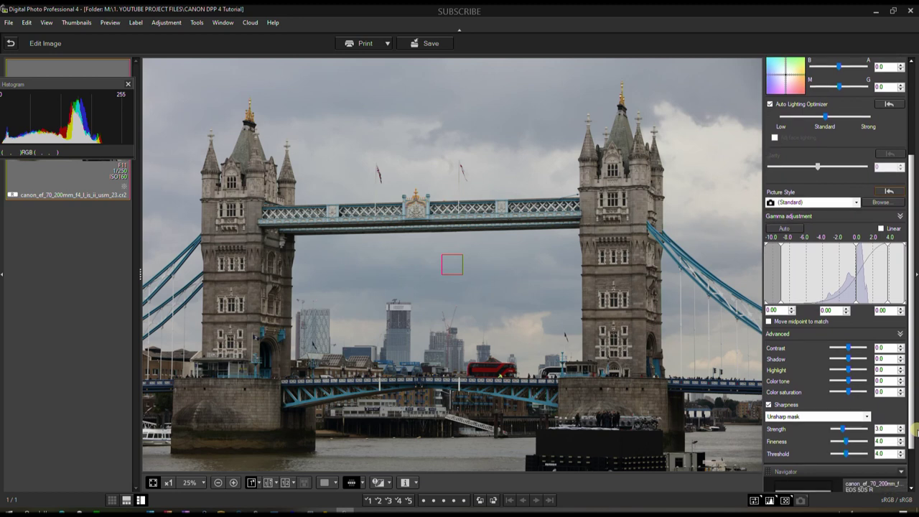
pyautogui.click(781, 228)
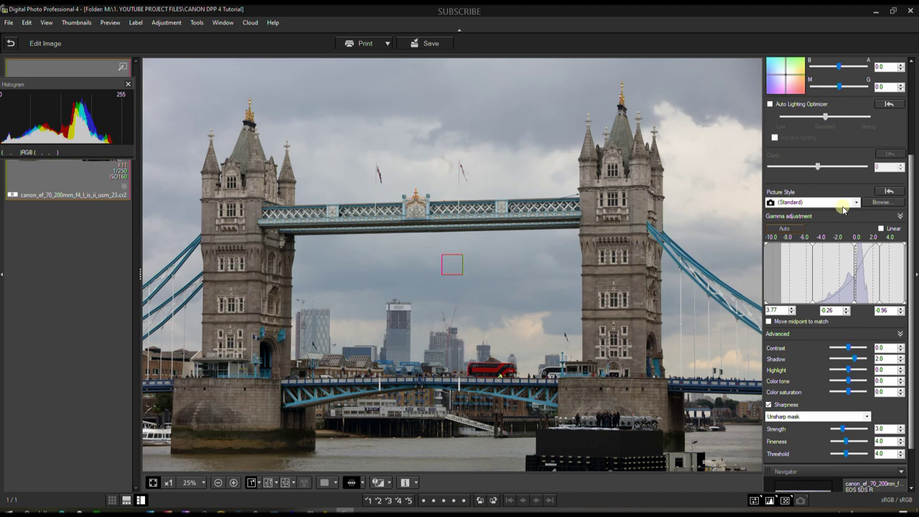
# Reset the picture style to the shot setting and reapply the automatic gamma adjustment.
pyautogui.click(890, 191)
pyautogui.click(784, 230)
# Move the histogram beside the gamma graph and try gamma midpoints of 0.05, -1.14 and 0.56 before setting it to -0.26.
pyautogui.moveTo(857, 275)
pyautogui.mouseDown()
pyautogui.moveTo(830, 275)
pyautogui.moveTo(856, 278)
pyautogui.mouseUp()
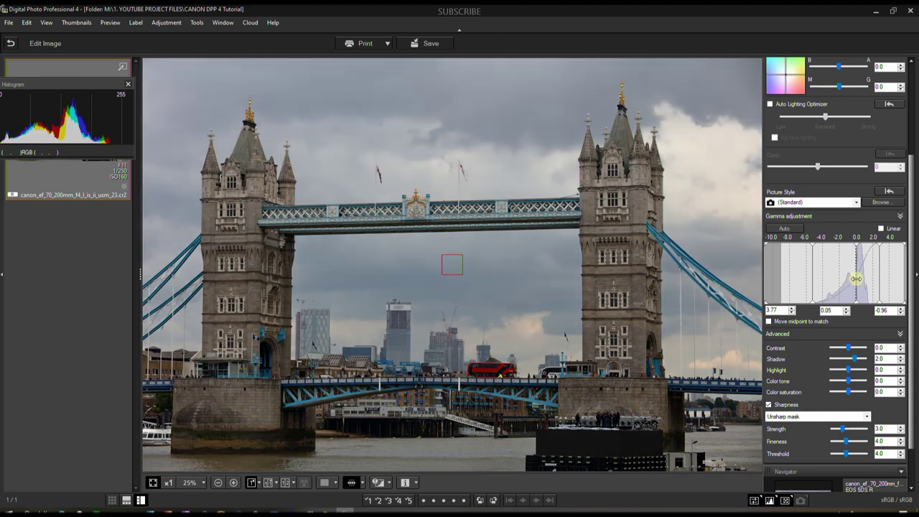
pyautogui.moveTo(35, 78); pyautogui.dragTo(810, 327)
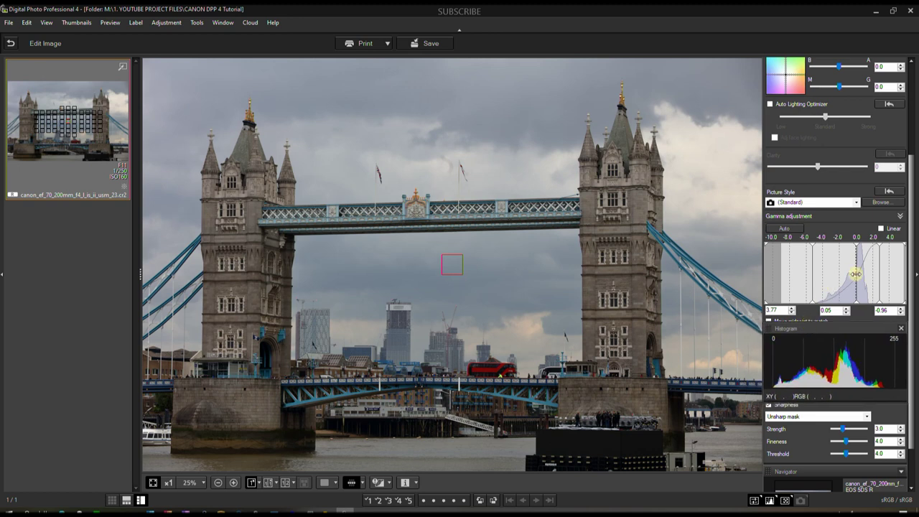
pyautogui.moveTo(856, 274); pyautogui.dragTo(847, 274)
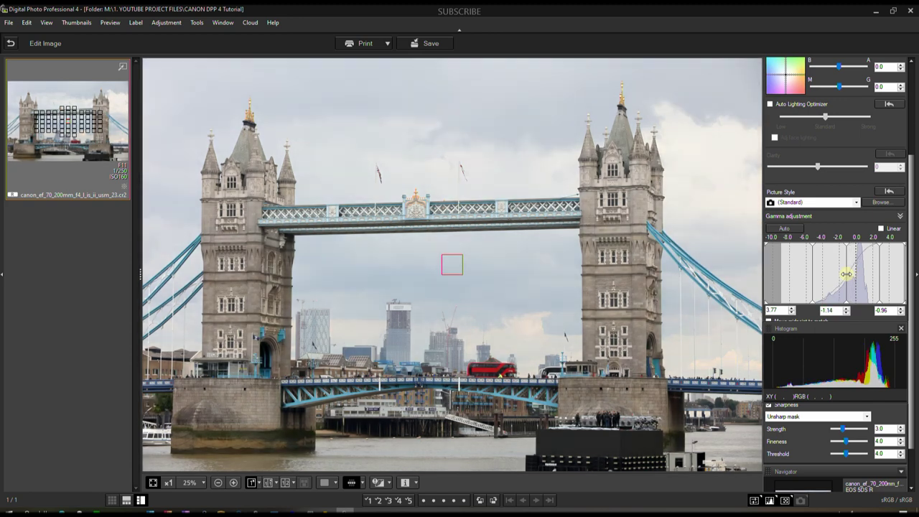
pyautogui.moveTo(847, 273); pyautogui.dragTo(861, 274)
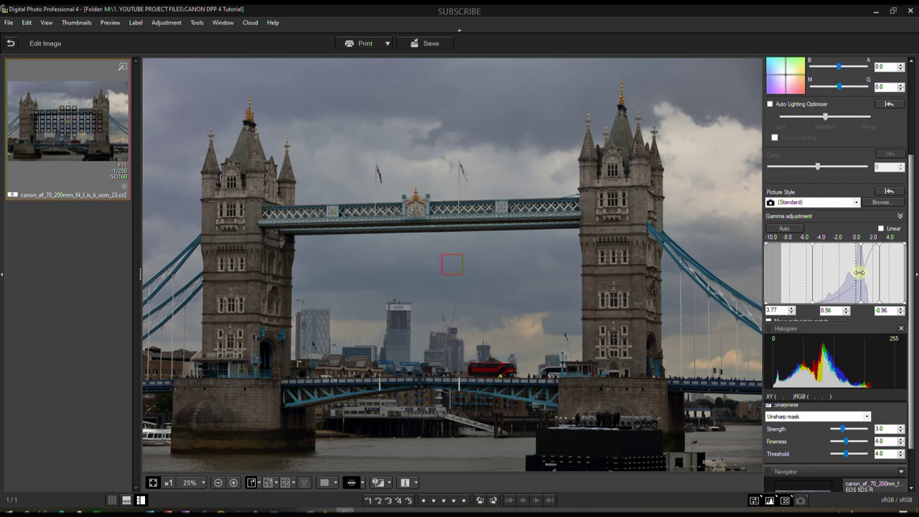
pyautogui.moveTo(860, 273); pyautogui.dragTo(854, 272)
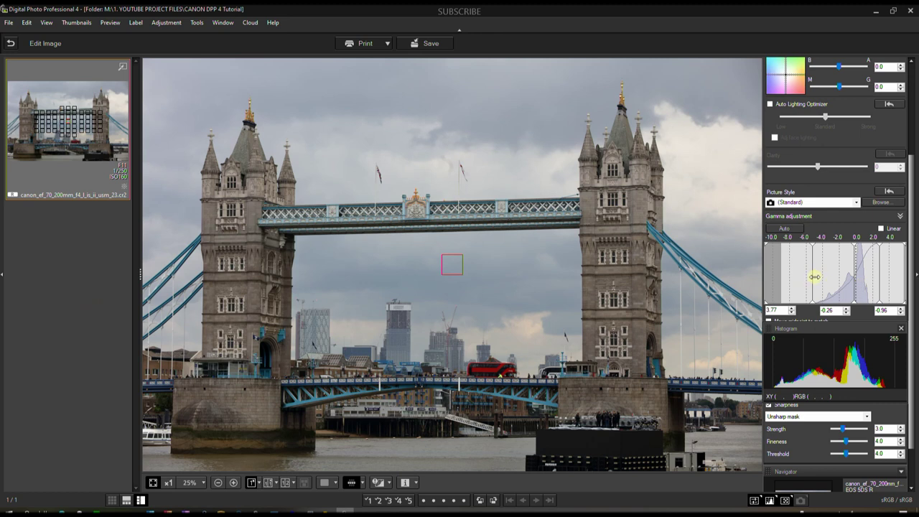
# Try a gamma shadow point of 6.16, set it to 3.10 instead, and fine-tune the midpoint to -0.29.
pyautogui.moveTo(815, 276); pyautogui.dragTo(832, 284)
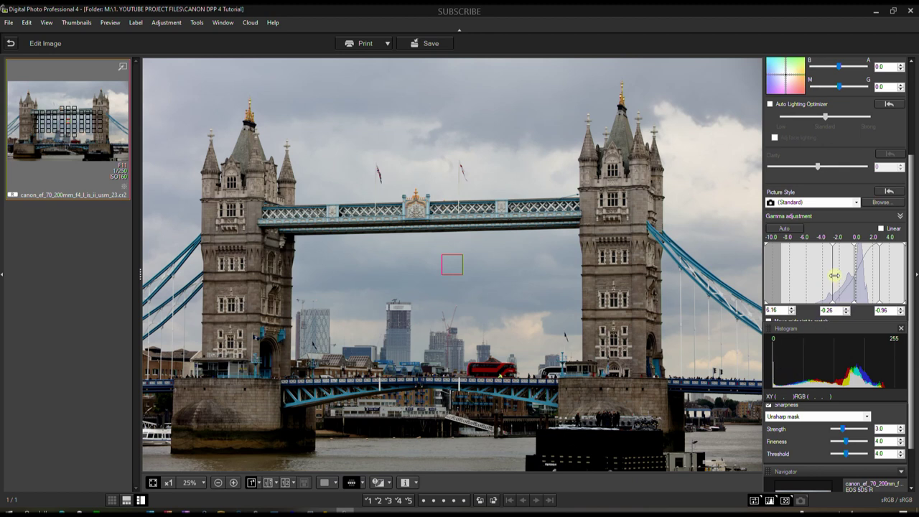
pyautogui.moveTo(834, 275); pyautogui.dragTo(814, 277)
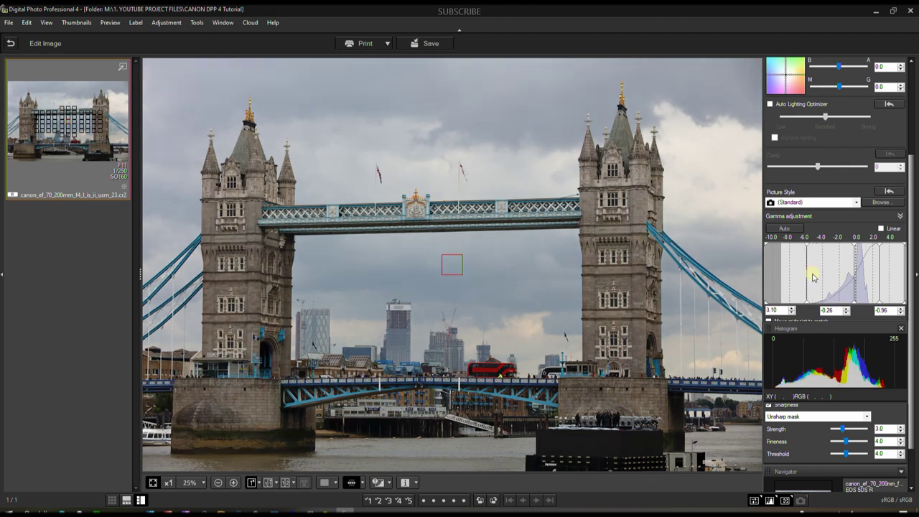
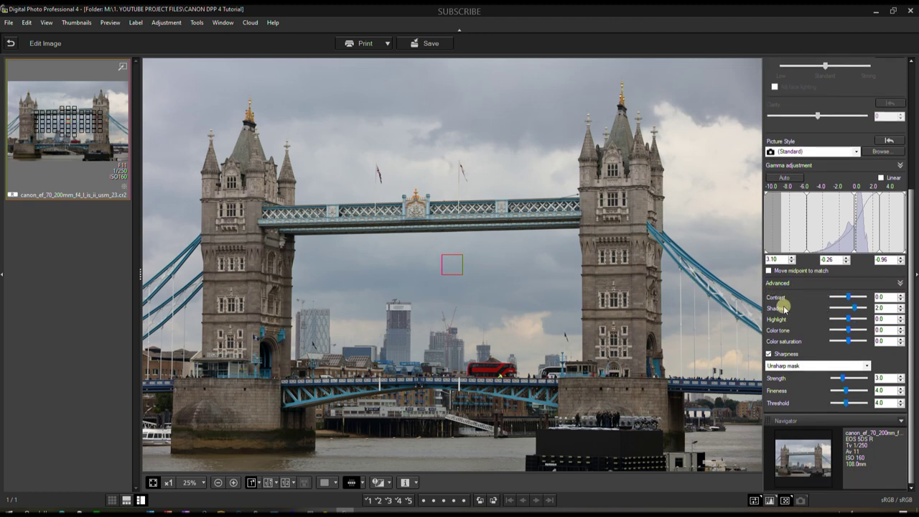
pyautogui.moveTo(855, 219); pyautogui.dragTo(854, 220)
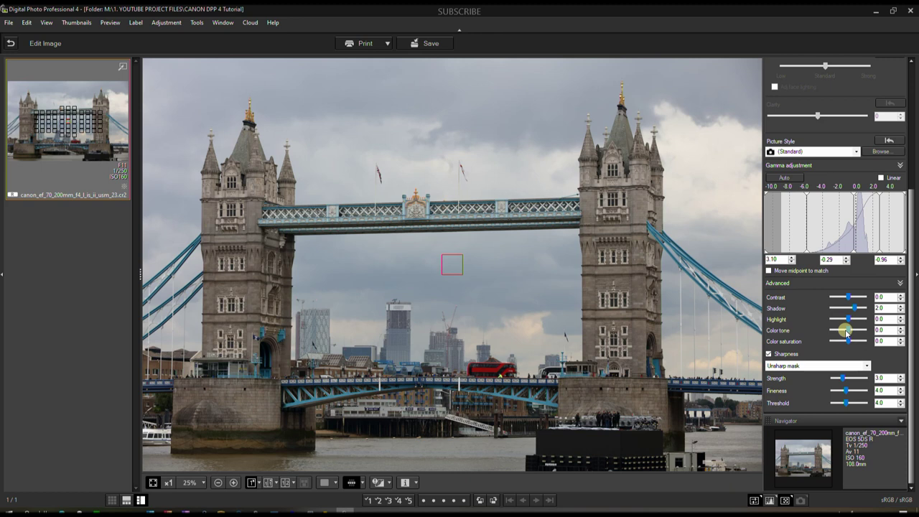
# Compare the color tone at -4.0 and at its highest setting, and return it to 0.0.
pyautogui.moveTo(847, 332); pyautogui.dragTo(824, 333)
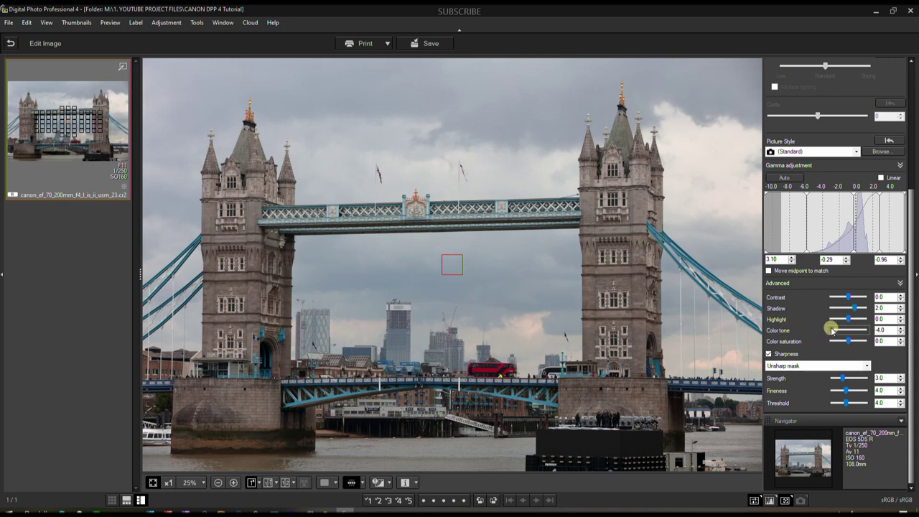
pyautogui.moveTo(831, 331); pyautogui.dragTo(869, 329)
pyautogui.moveTo(865, 329); pyautogui.dragTo(849, 331)
# Raise the color saturation of the photo to 4.0.
pyautogui.click(850, 342)
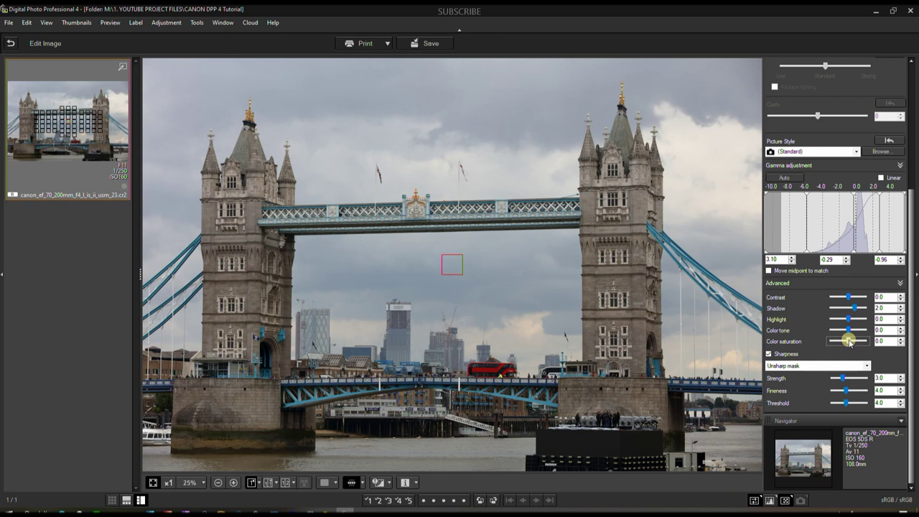
pyautogui.moveTo(850, 342); pyautogui.dragTo(866, 345)
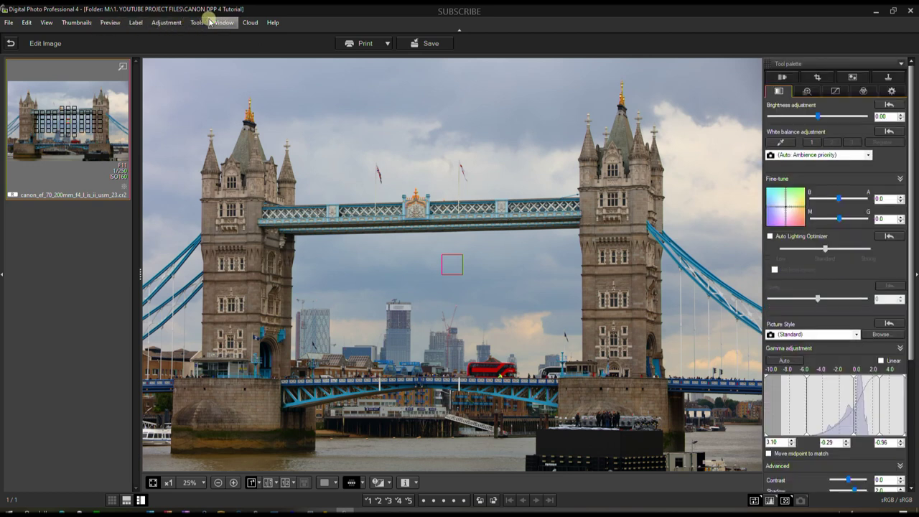
# Show the histogram palette again and place it in the empty area below the photo's thumbnail.
pyautogui.click(136, 22)
pyautogui.click(47, 23)
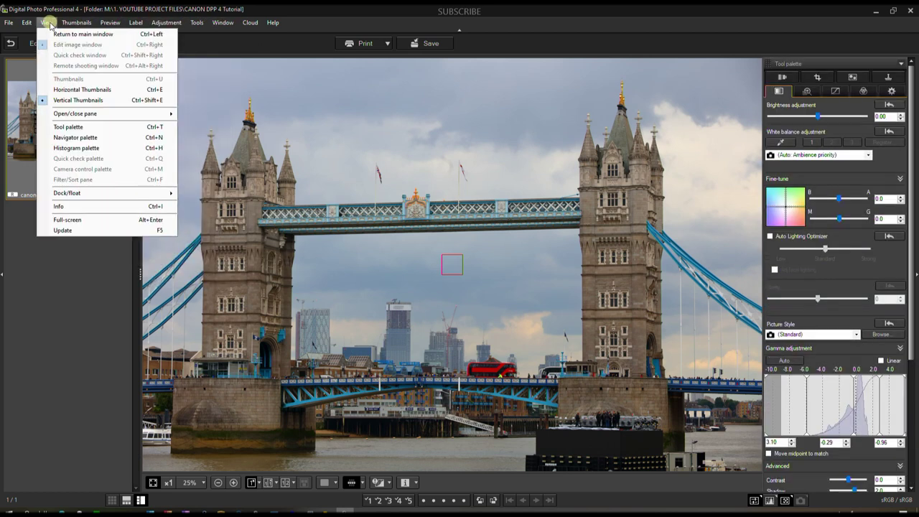
pyautogui.click(49, 148)
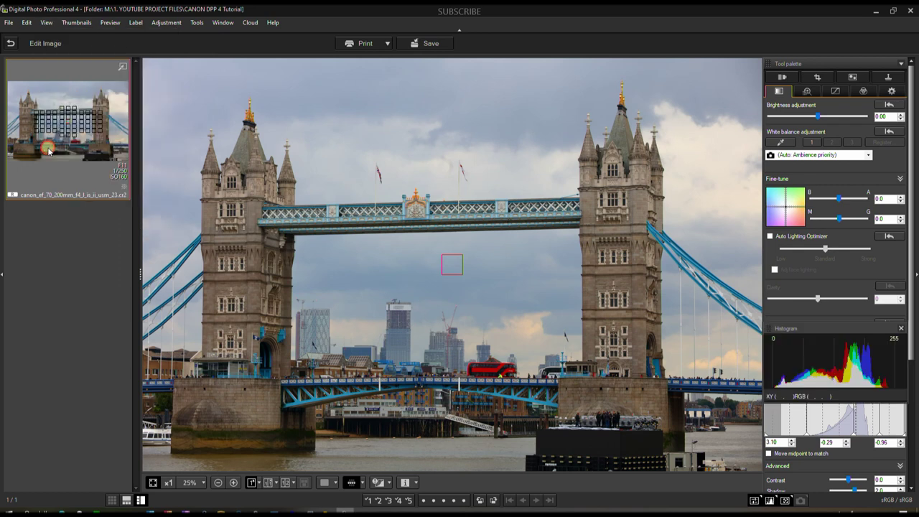
pyautogui.moveTo(797, 328); pyautogui.dragTo(36, 266)
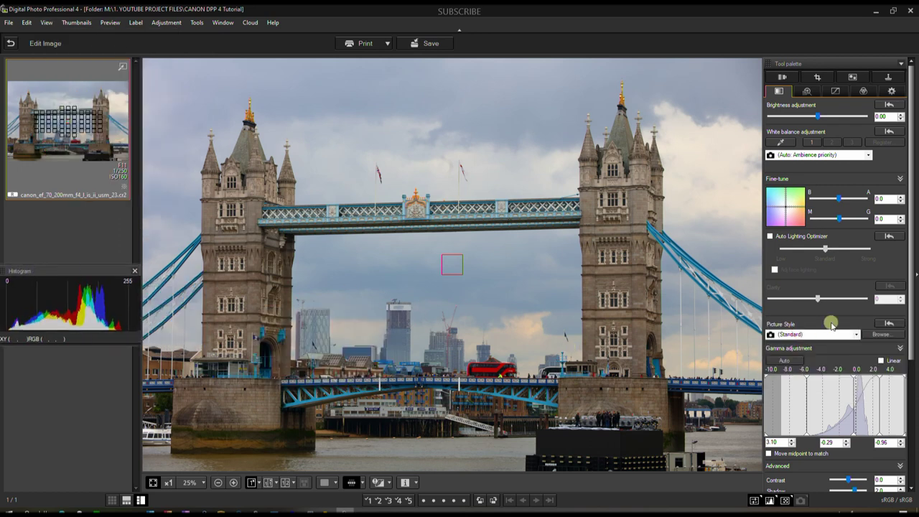
# Set the color saturation to 0.0 and view the available sharpness methods, keeping Unsharp mask.
pyautogui.scroll(-5, 863, 420)
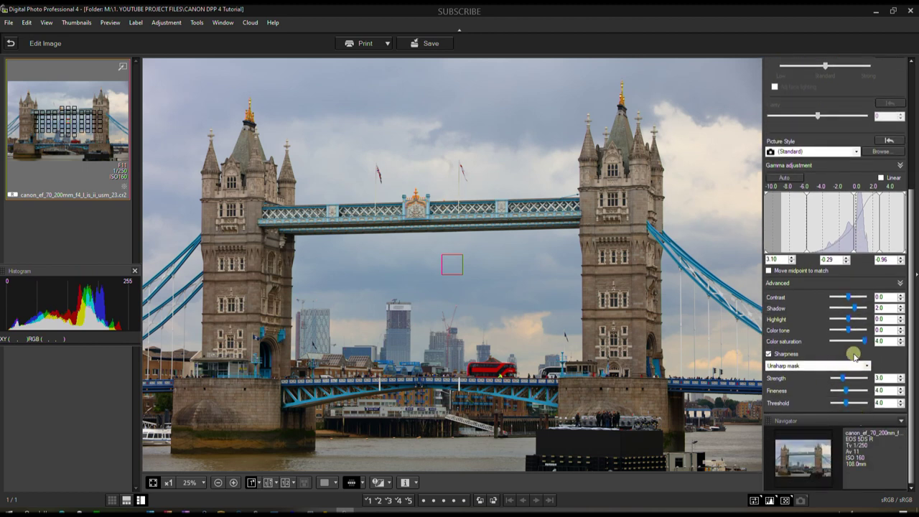
pyautogui.moveTo(864, 342); pyautogui.dragTo(848, 341)
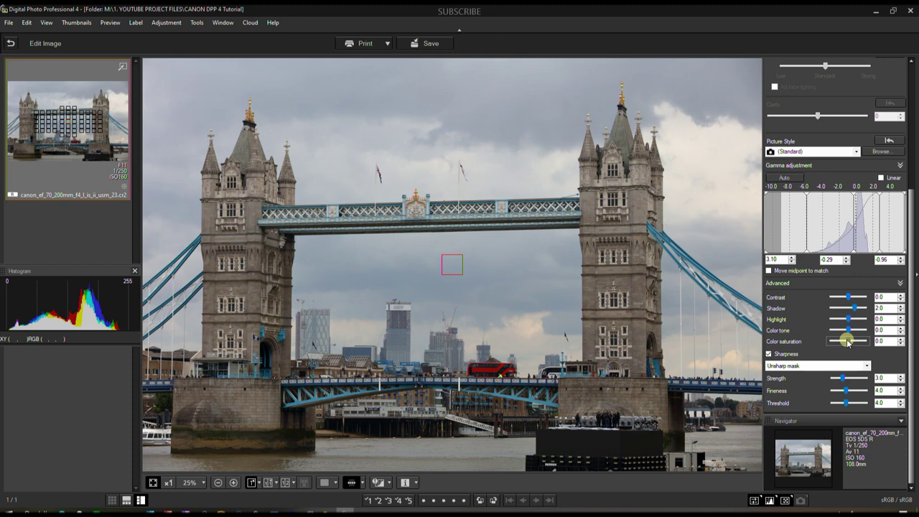
pyautogui.click(792, 367)
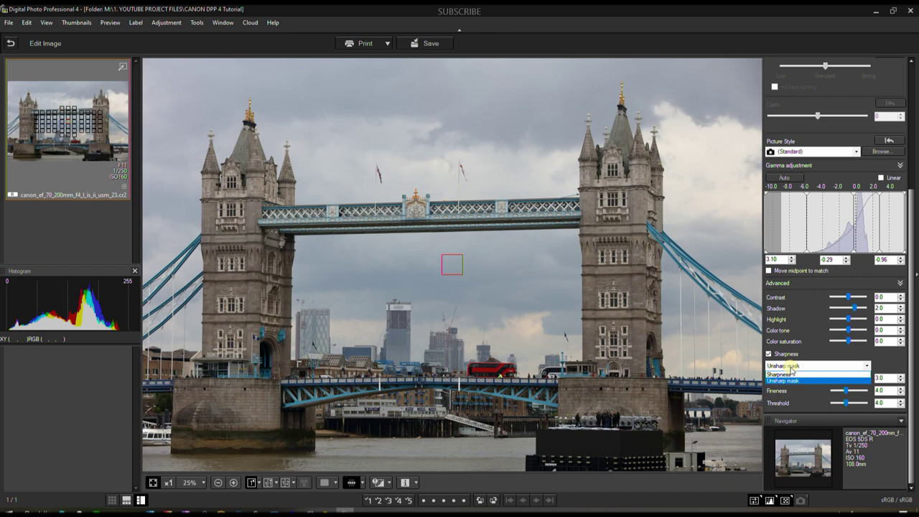
pyautogui.click(791, 367)
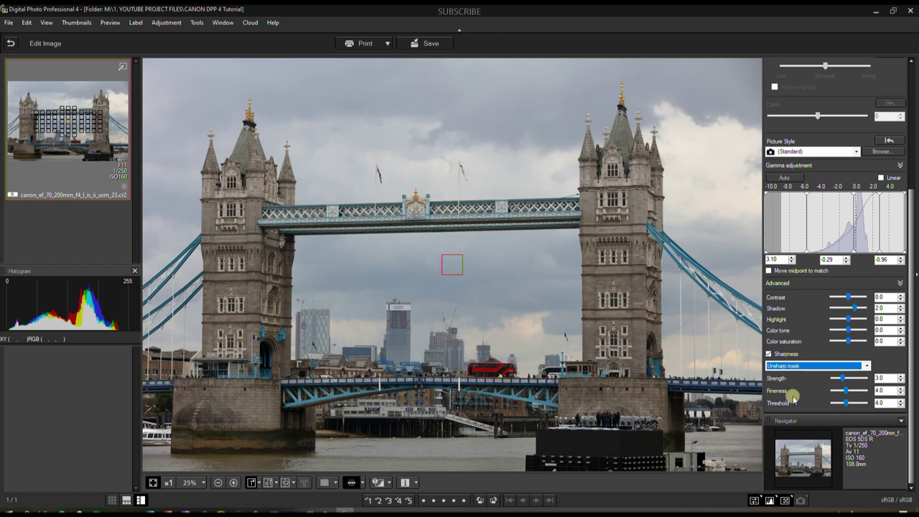
# Show the lens correction settings and preview the tower stonework beside the upper walkway in the sub-window.
pyautogui.scroll(5, 809, 397)
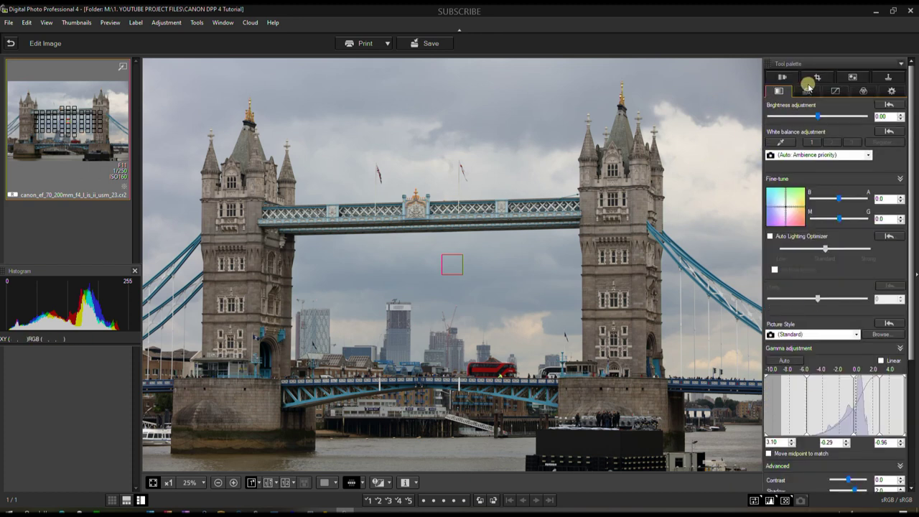
pyautogui.click(782, 77)
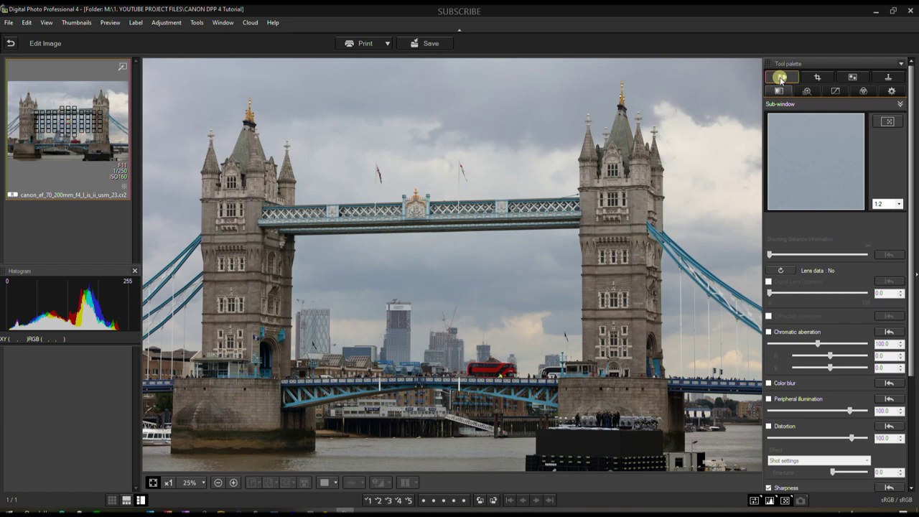
pyautogui.click(887, 124)
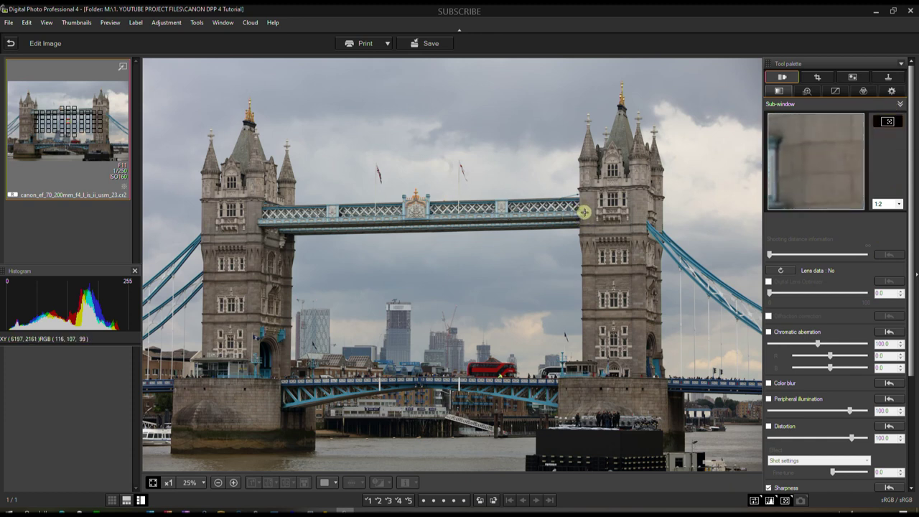
pyautogui.click(585, 213)
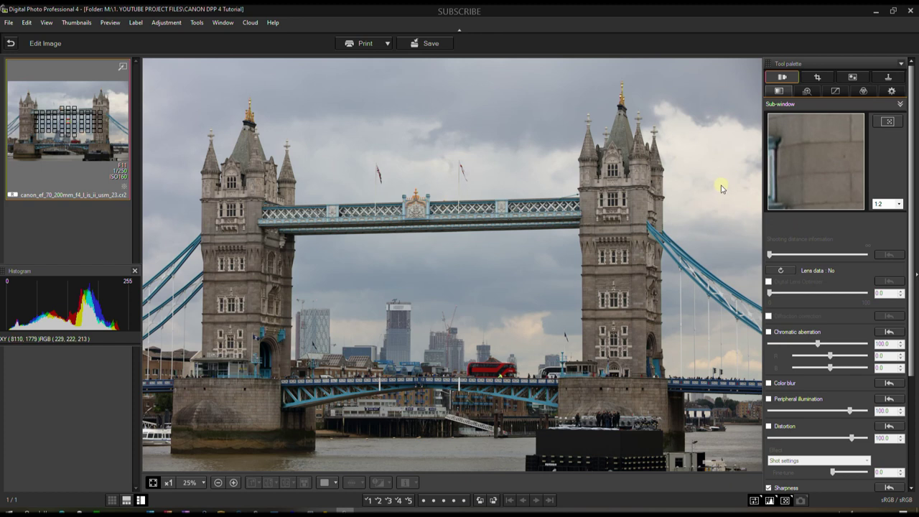
# Preview the end of the upper walkway where it meets the tower in the sub-window at 1:1 magnification.
pyautogui.click(901, 123)
pyautogui.click(578, 207)
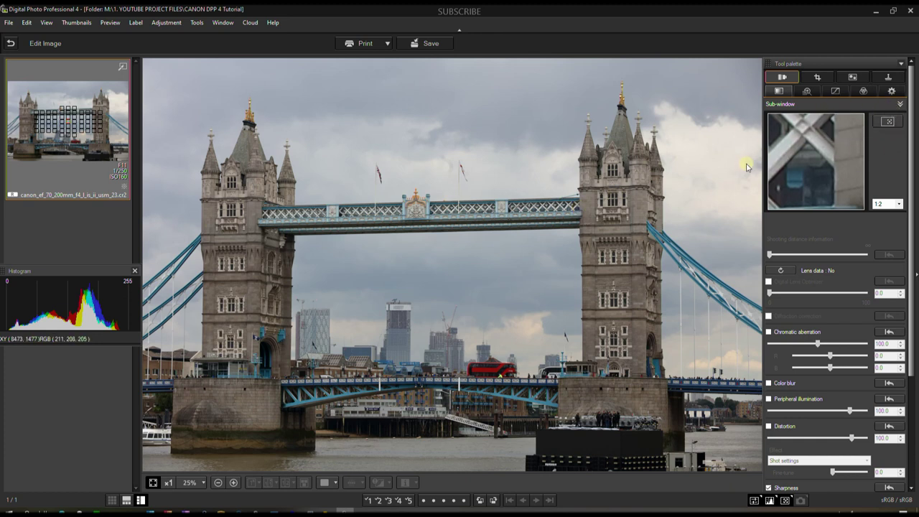
pyautogui.click(898, 204)
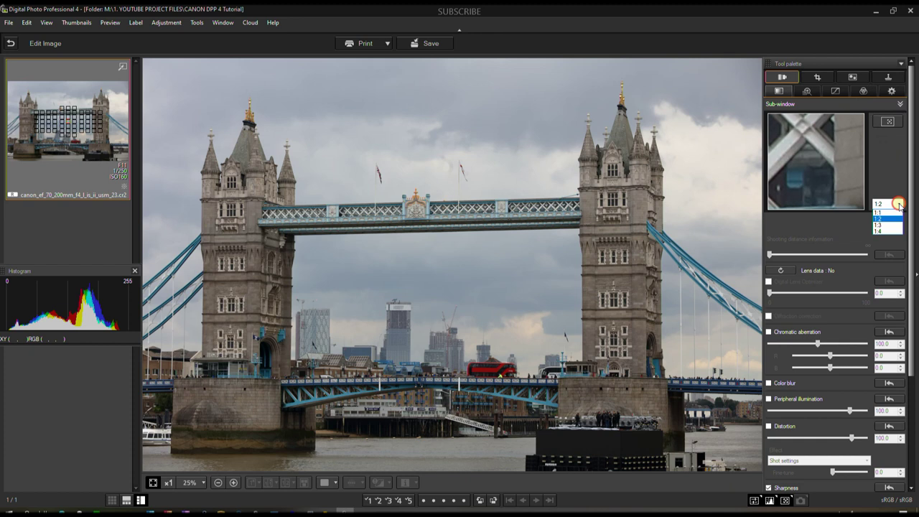
pyautogui.click(886, 213)
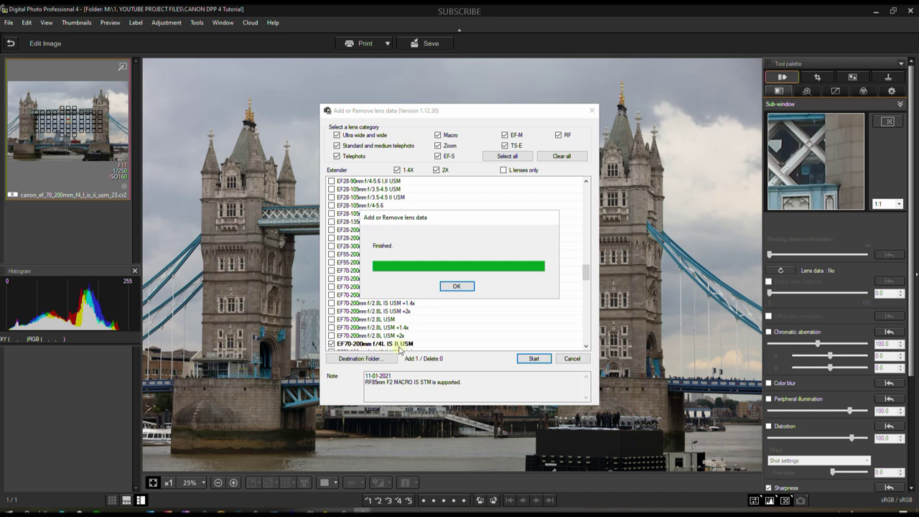
# Finish adding the lens data for the EF70-200mm f/4L IS II USM and enable the Digital Lens Optimizer.
pyautogui.click(453, 286)
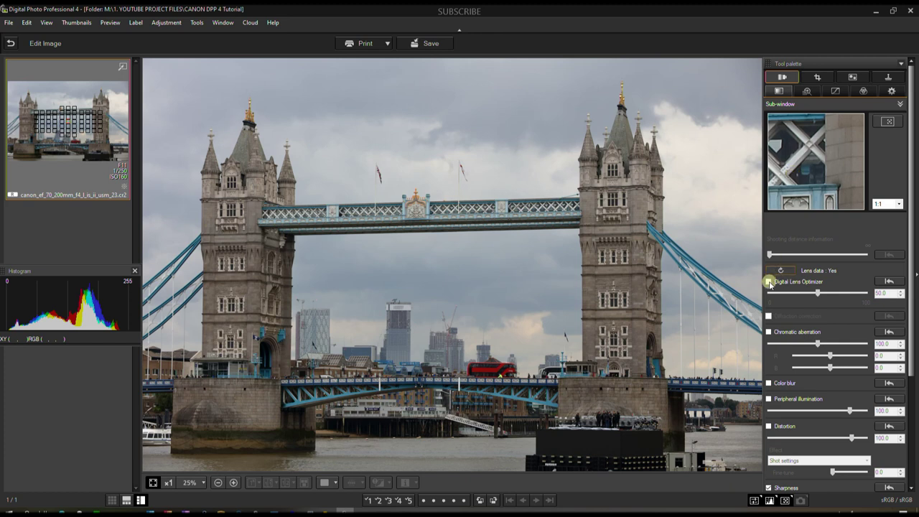
pyautogui.click(769, 282)
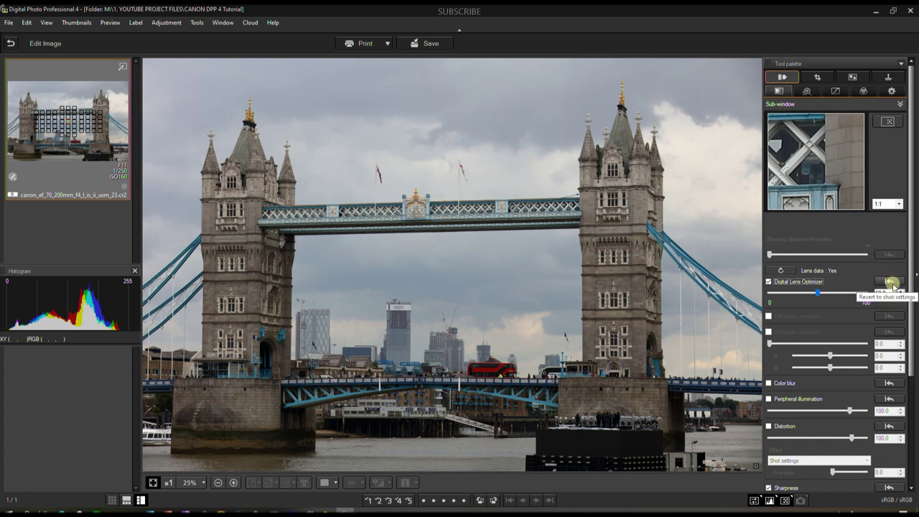
# Toggle the Digital Lens Optimizer off and on repeatedly to compare the detail in the sub-window, leaving it enabled.
pyautogui.click(770, 282)
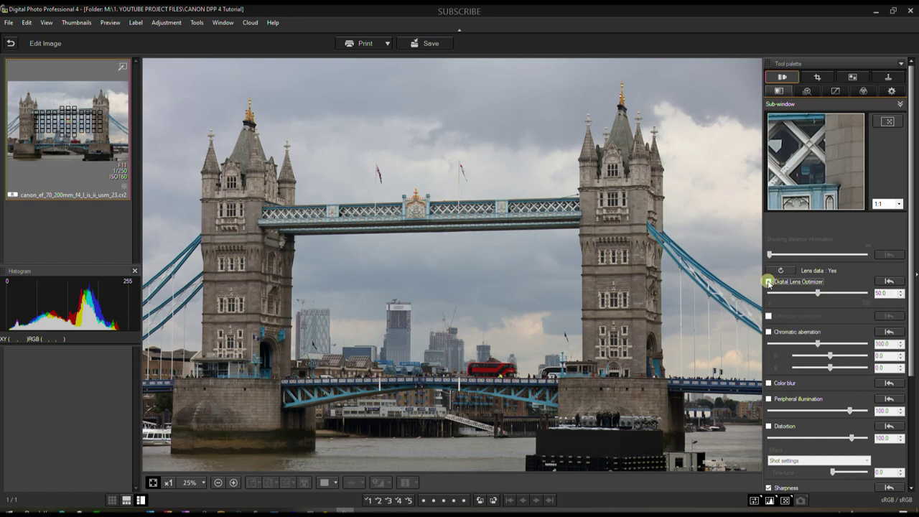
pyautogui.click(769, 282)
pyautogui.click(770, 282)
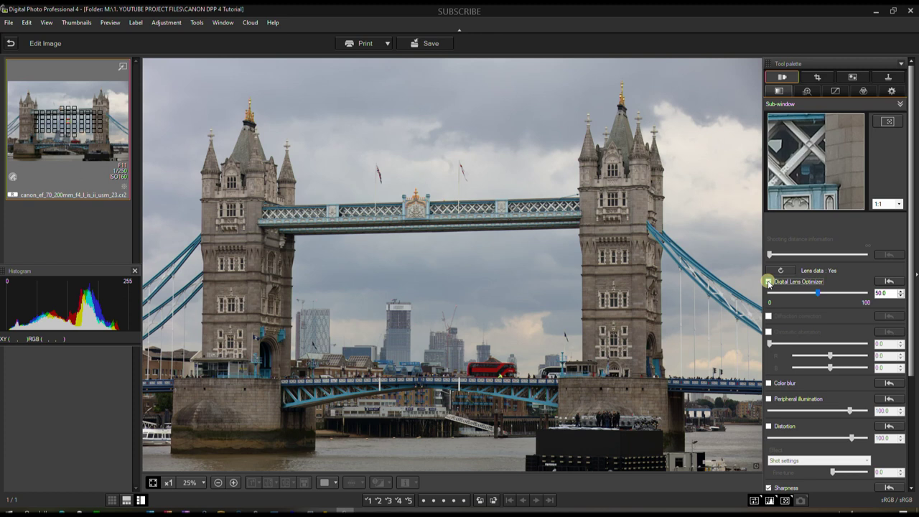
pyautogui.click(769, 283)
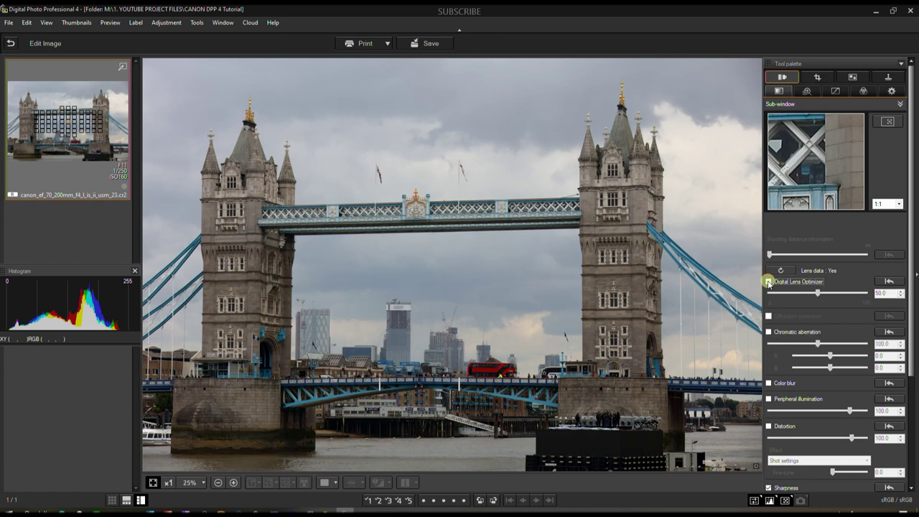
pyautogui.click(769, 282)
pyautogui.click(769, 282)
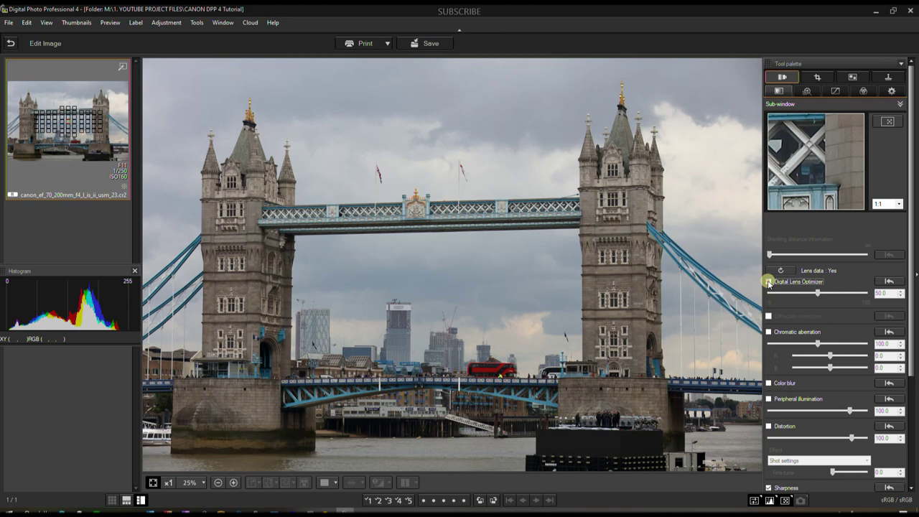
pyautogui.click(769, 283)
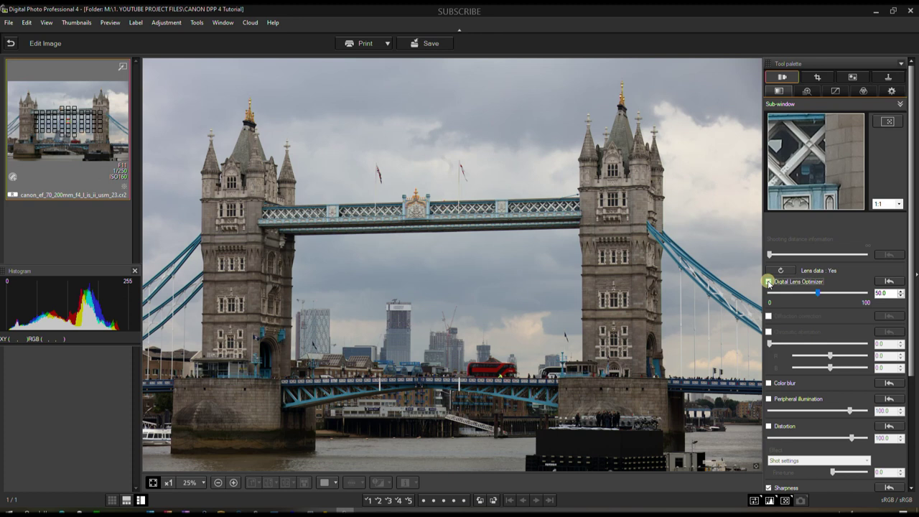
pyautogui.click(769, 282)
# Compare the Digital Lens Optimizer at 100 and 50 on the Landmark Pinnacle sign in the sub-window, leaving the strength at 50.
pyautogui.click(865, 293)
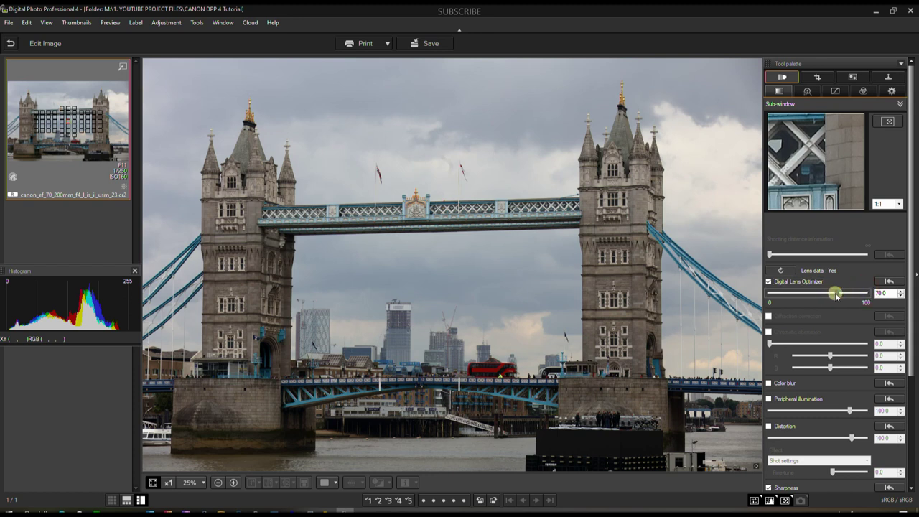
pyautogui.moveTo(836, 295); pyautogui.dragTo(870, 302)
pyautogui.click(889, 122)
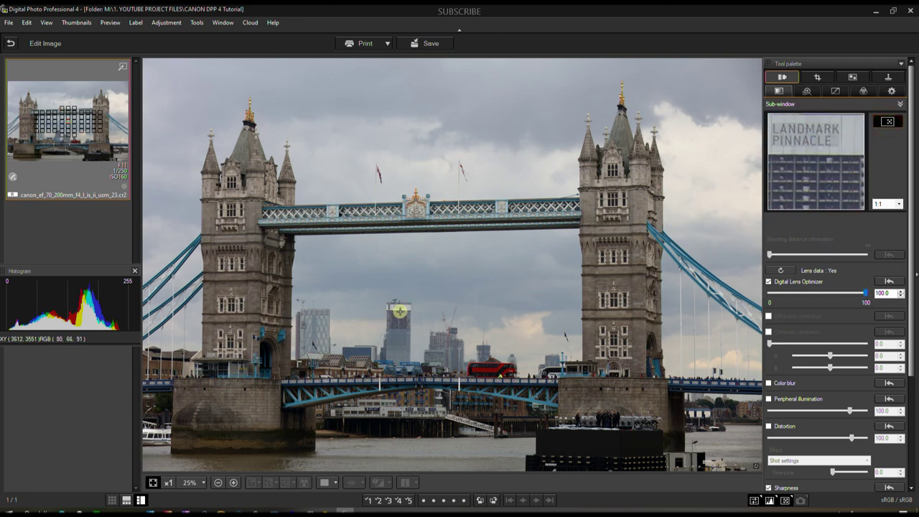
pyautogui.click(400, 309)
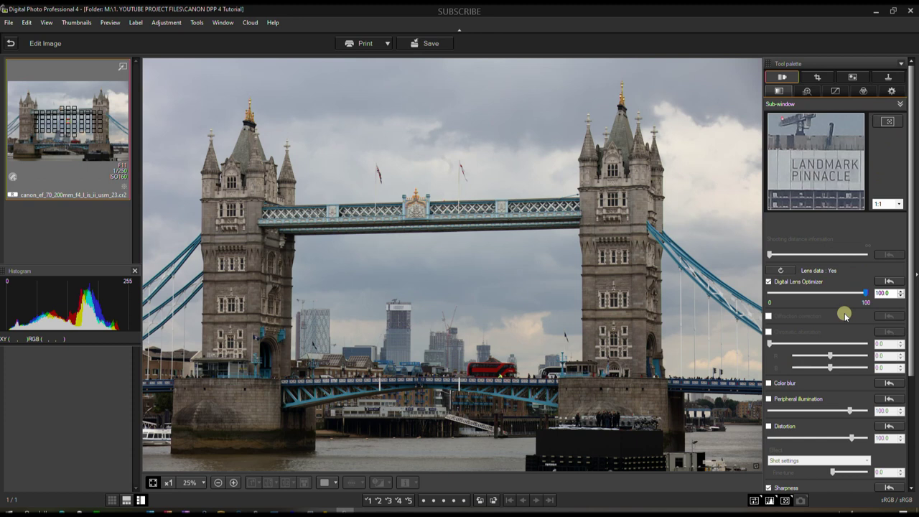
pyautogui.moveTo(867, 294); pyautogui.dragTo(819, 296)
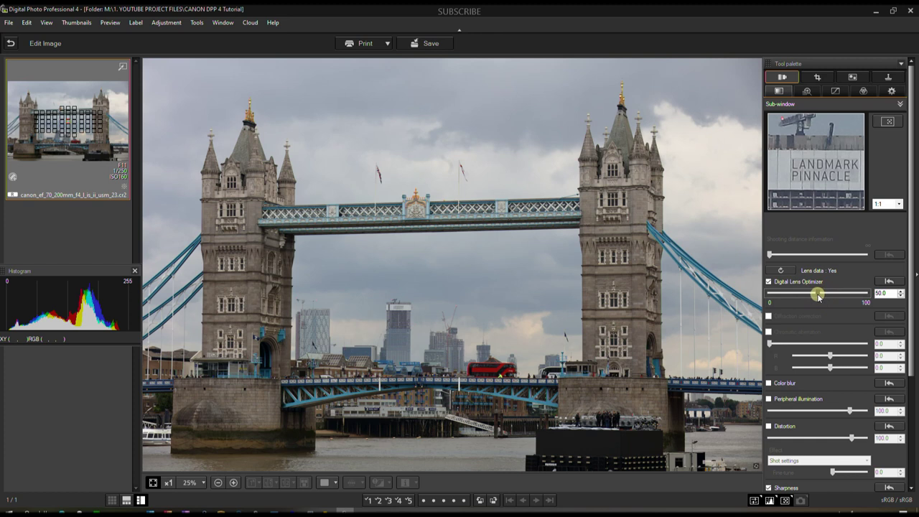
pyautogui.moveTo(818, 296); pyautogui.dragTo(818, 293)
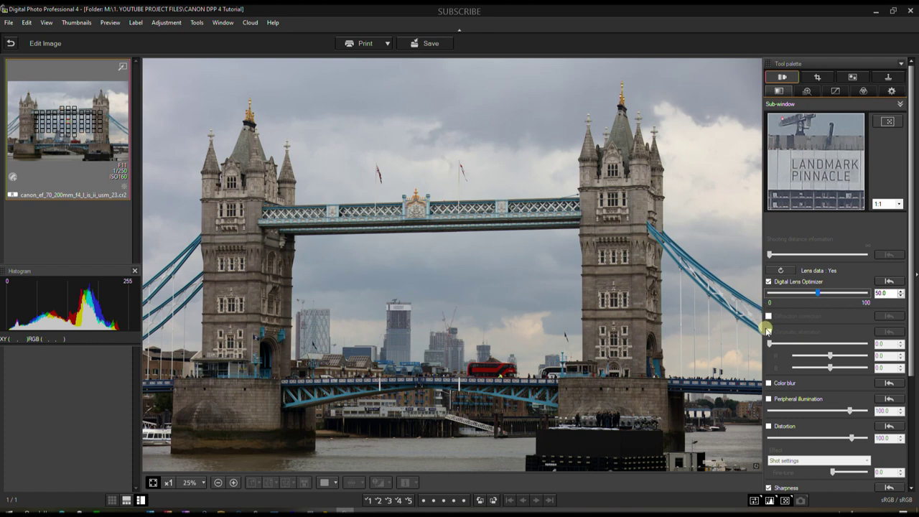
# Enable the color blur and distortion corrections and look over the sharpness settings below them.
pyautogui.click(769, 383)
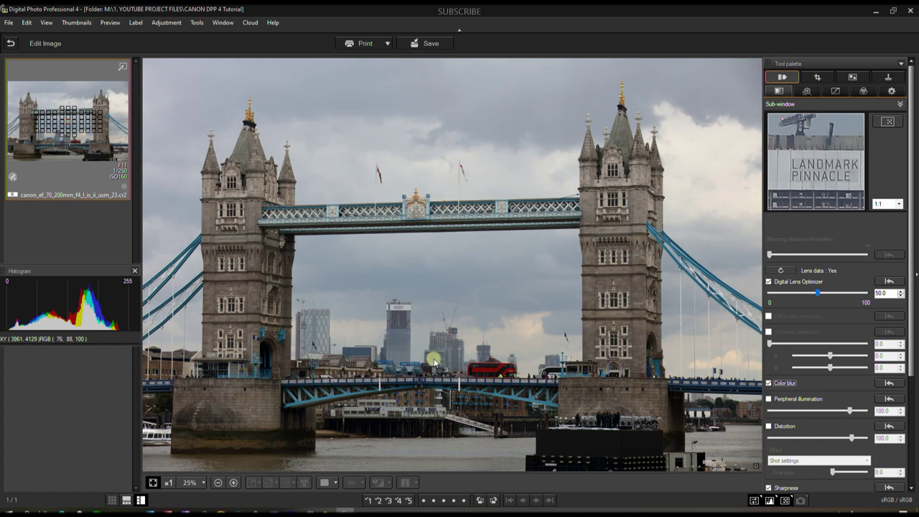
pyautogui.click(769, 427)
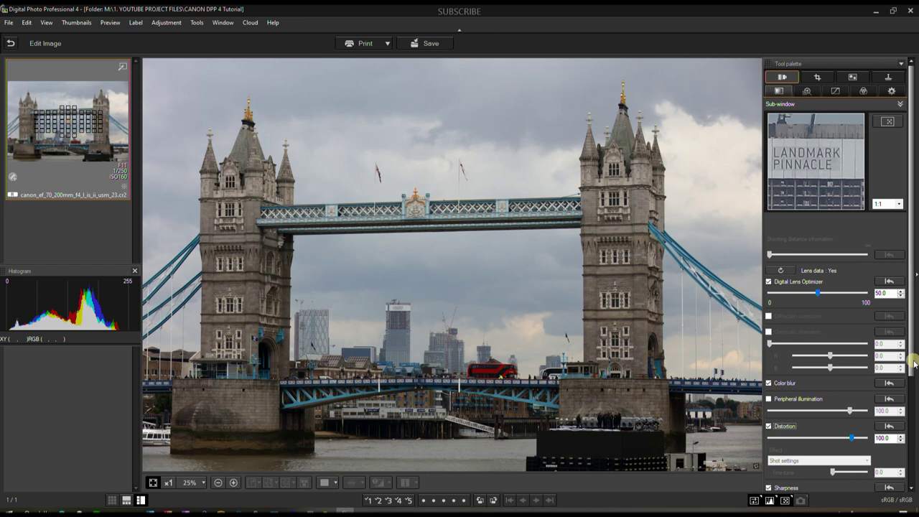
pyautogui.moveTo(914, 365); pyautogui.dragTo(913, 449)
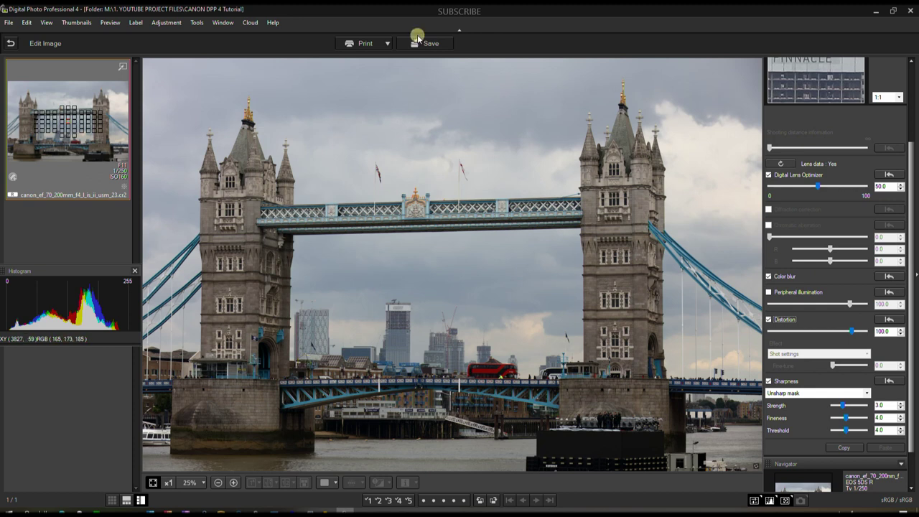
pyautogui.moveTo(911, 338); pyautogui.dragTo(909, 202)
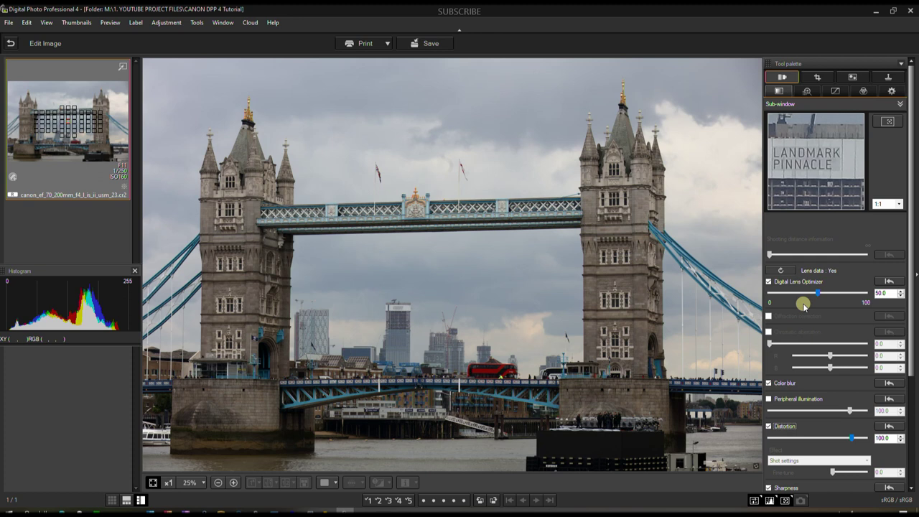
# Show the cropping settings and set the crop aspect ratio to Free.
pyautogui.click(812, 77)
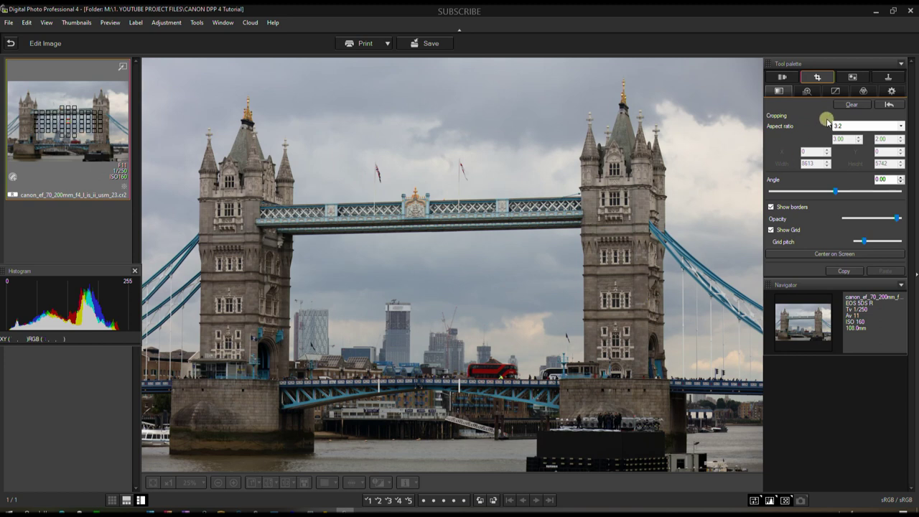
pyautogui.click(895, 131)
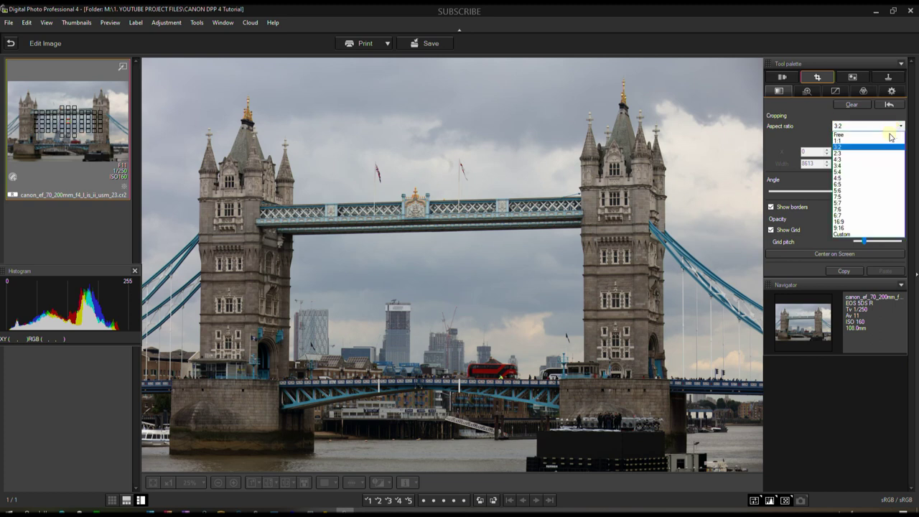
pyautogui.click(842, 135)
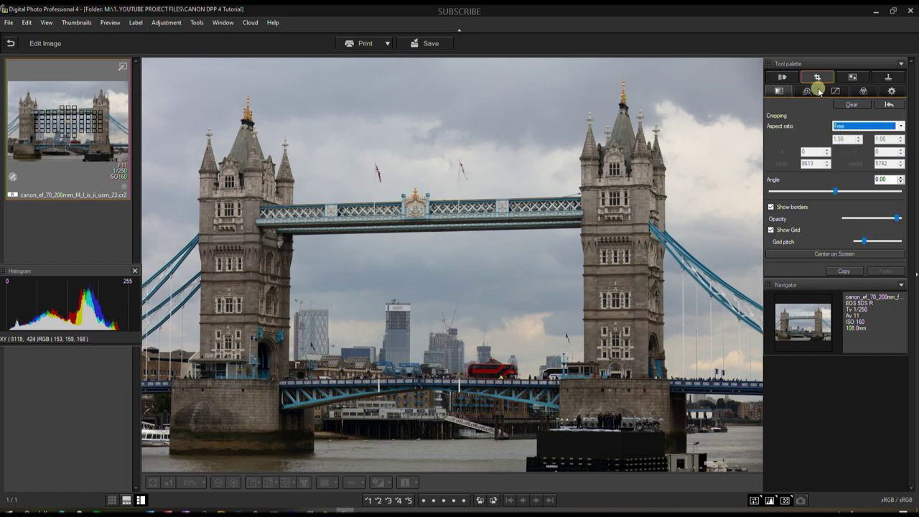
# Paint a partial adjustment area over the red bus on the bridge, using adjustment group 1 with brush size 47.
pyautogui.click(853, 77)
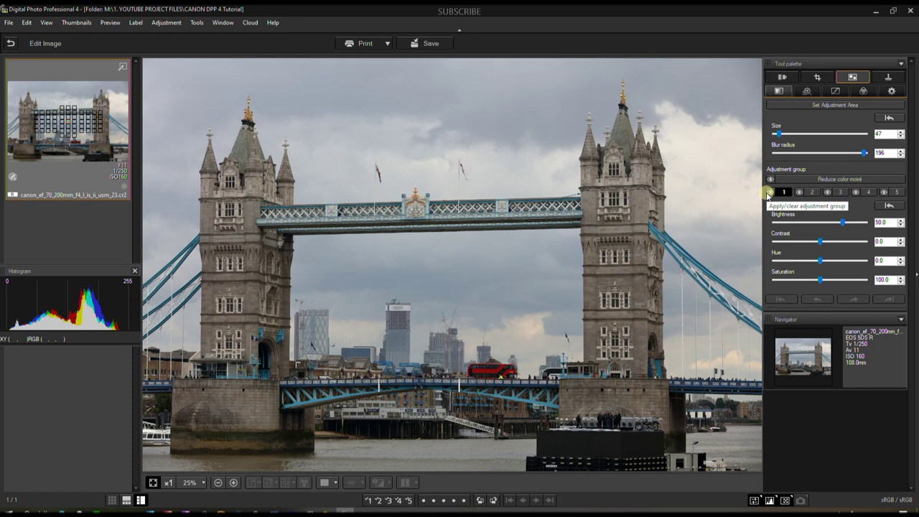
pyautogui.click(847, 79)
pyautogui.click(822, 106)
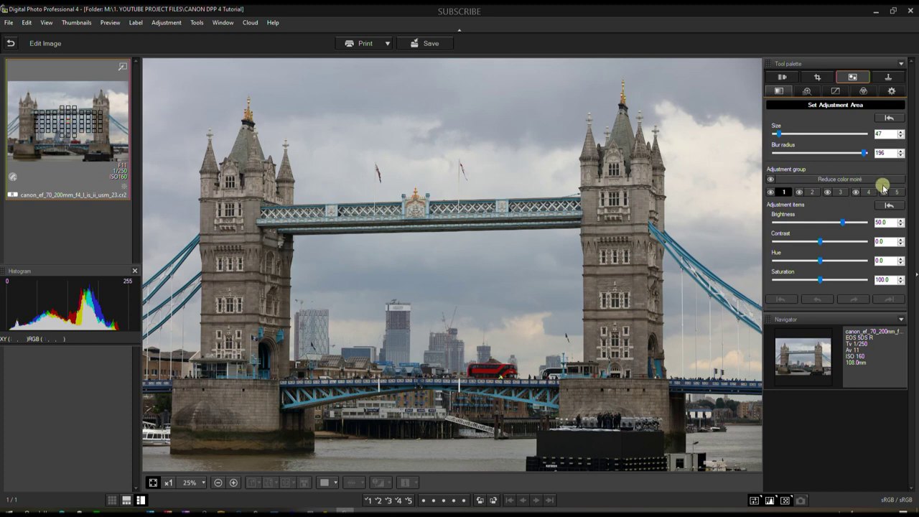
pyautogui.moveTo(510, 370); pyautogui.dragTo(466, 370)
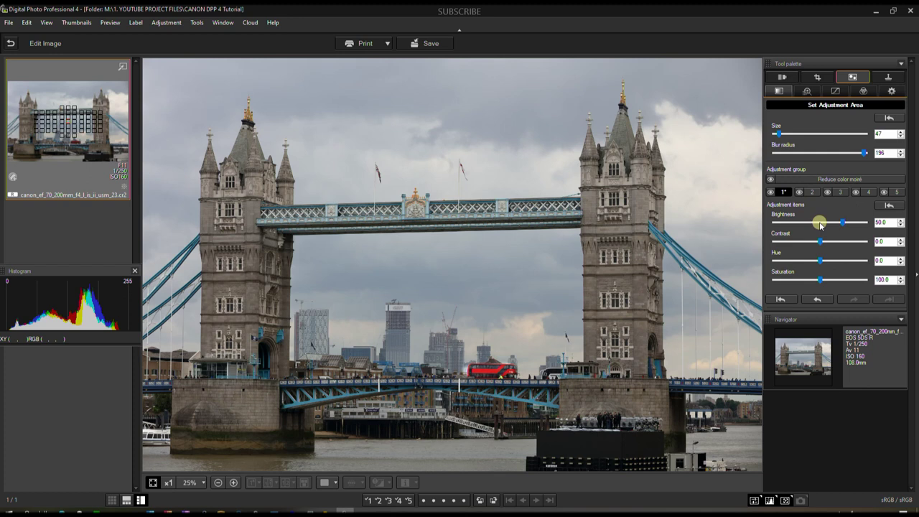
# Set the bus adjustment's brightness to 2, hue to -27 and saturation to 171.
pyautogui.click(820, 222)
pyautogui.click(820, 261)
pyautogui.moveTo(820, 262); pyautogui.dragTo(780, 270)
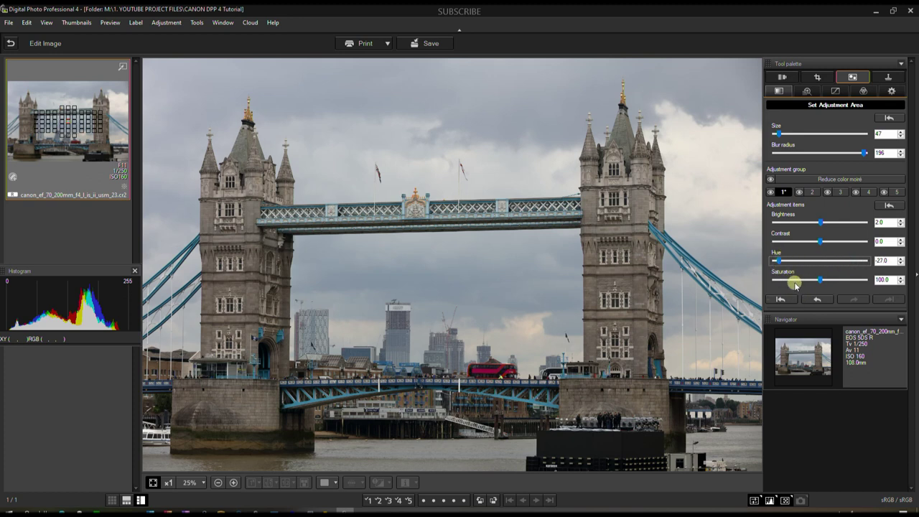
pyautogui.moveTo(820, 281); pyautogui.dragTo(852, 283)
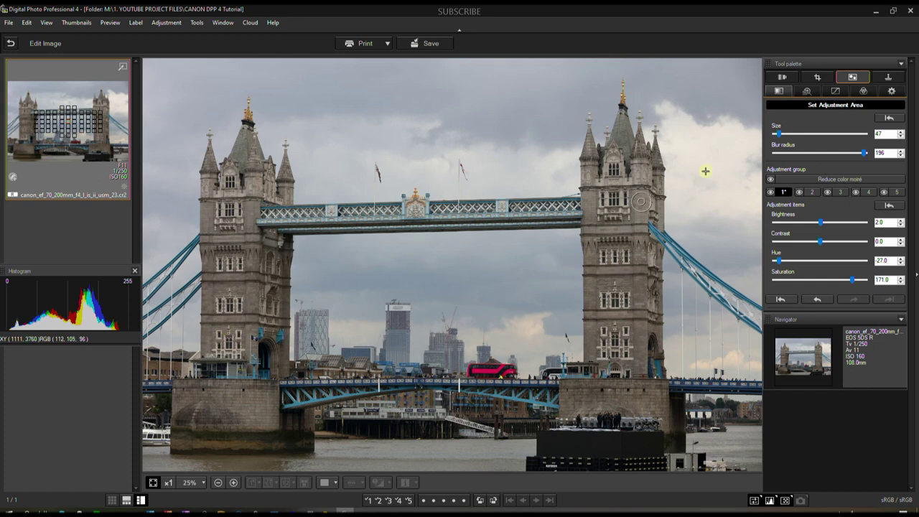
# Set the copy stamp radius to 100 and demonstrate the Select Copy Source, Repair (Light) and Repair (Dark) tools.
pyautogui.click(881, 79)
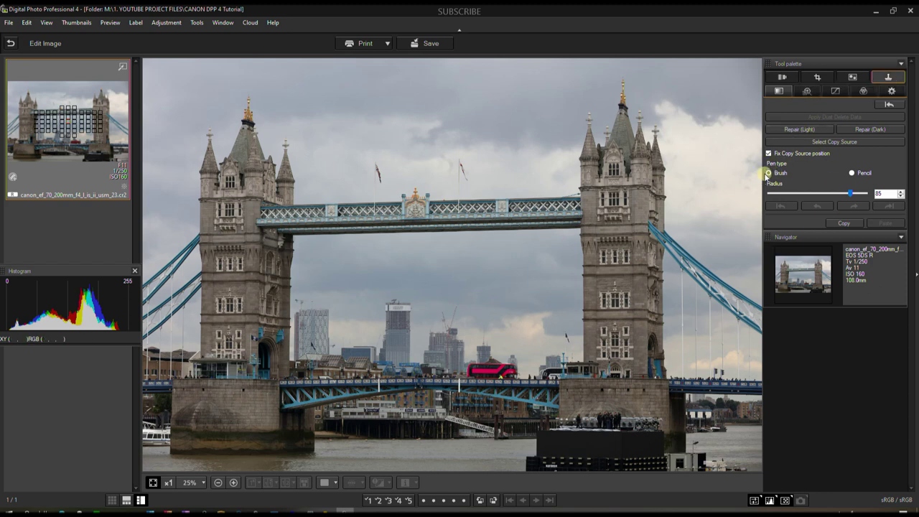
pyautogui.click(824, 143)
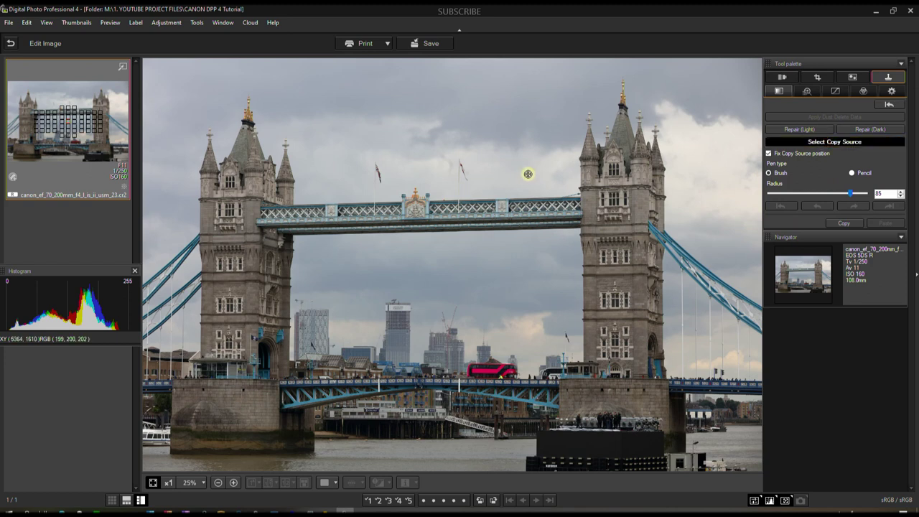
pyautogui.scroll(3, 453, 161)
pyautogui.scroll(5, 453, 161)
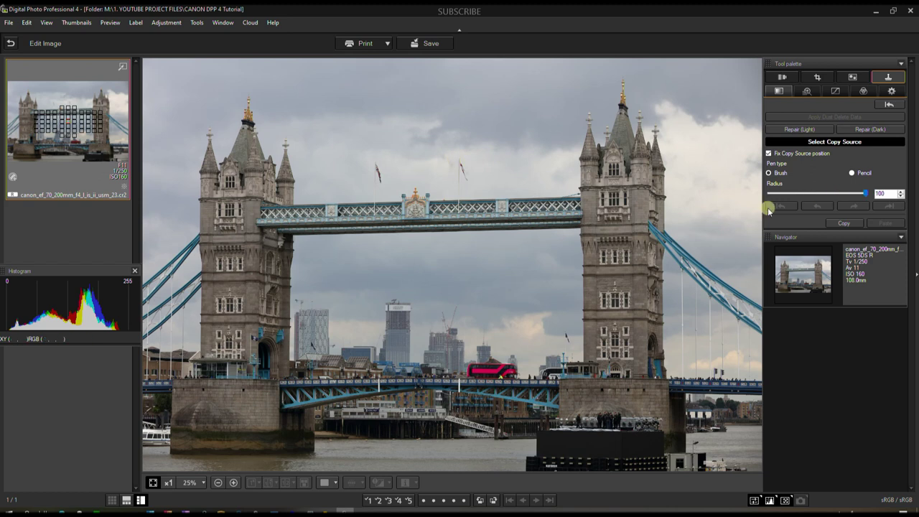
pyautogui.click(796, 129)
pyautogui.click(862, 131)
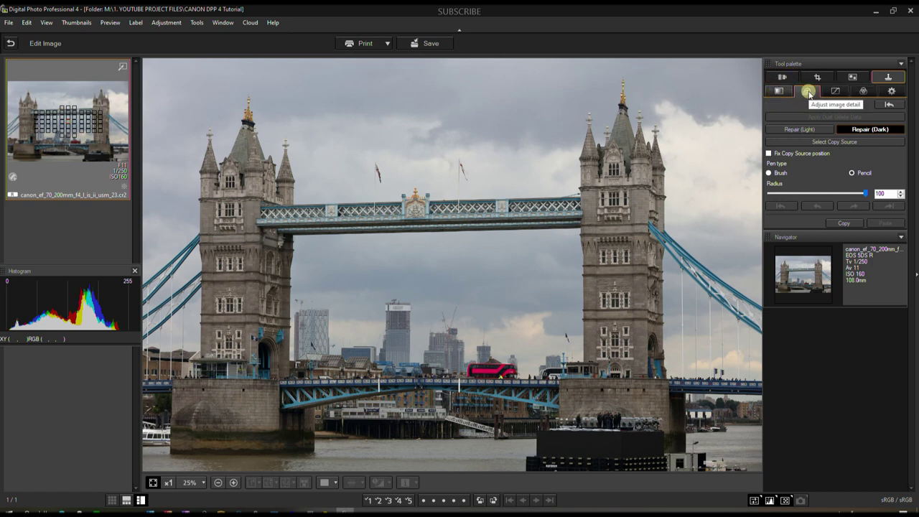
# Look over the image detail settings and switch the tone curve mode to Luminance R G B, keeping the Luminance channel.
pyautogui.click(809, 91)
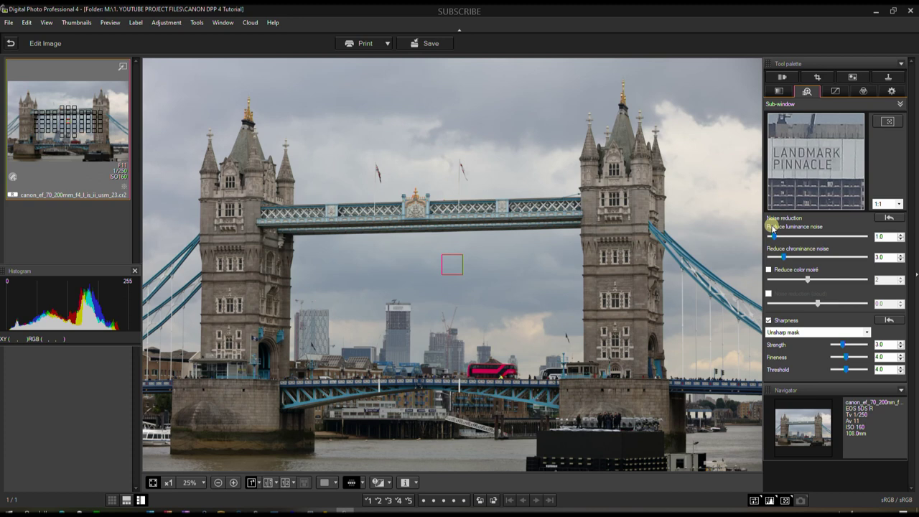
pyautogui.click(837, 91)
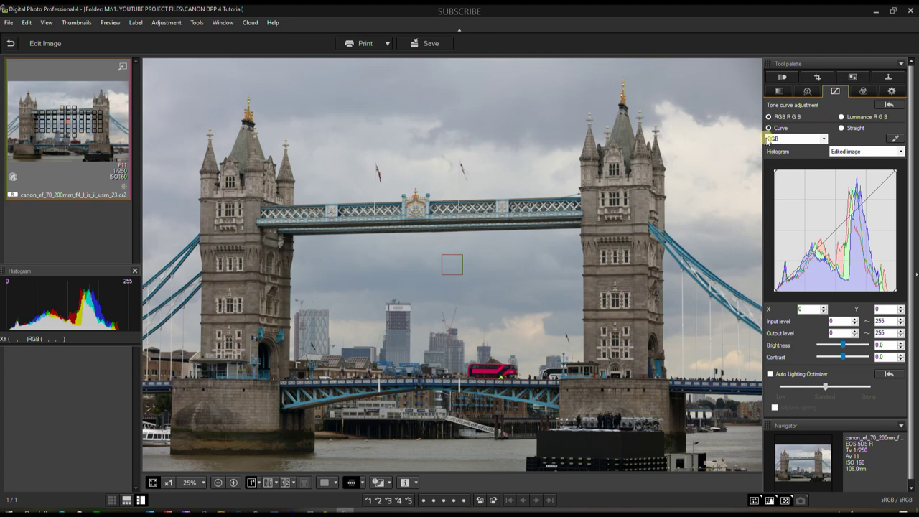
pyautogui.click(842, 116)
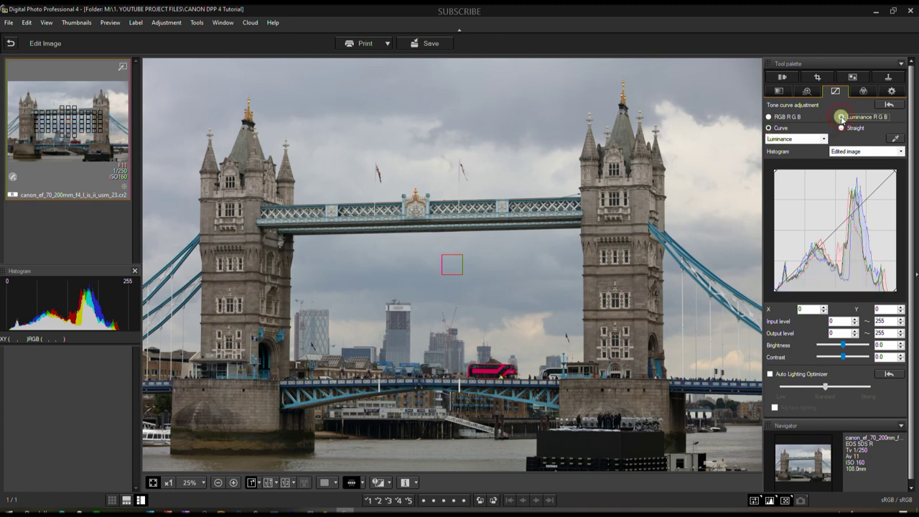
pyautogui.click(784, 140)
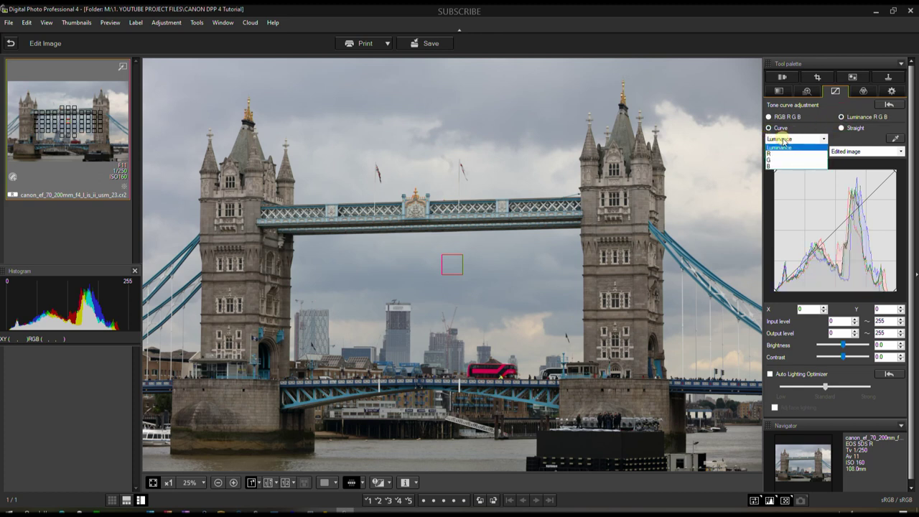
pyautogui.click(785, 141)
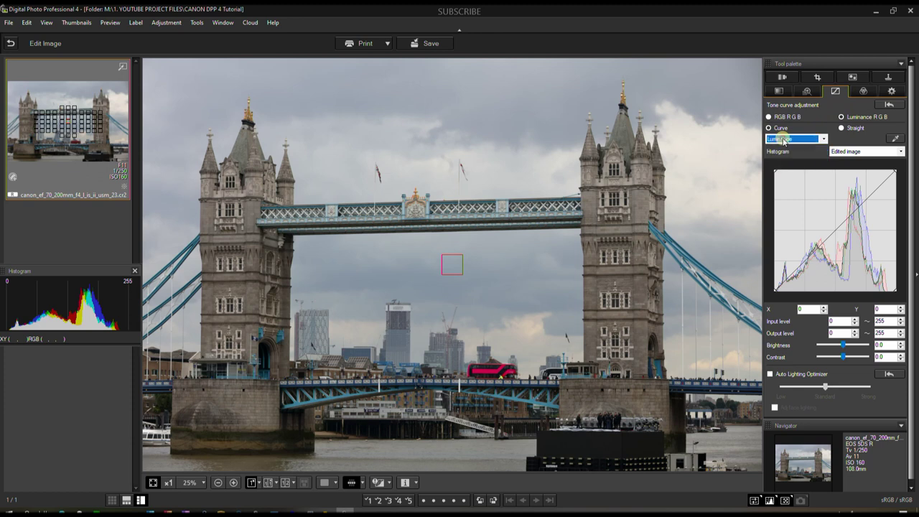
# Try lifting the luminance midtones with a Straight tone curve, and return the curve type to Curve.
pyautogui.click(842, 128)
pyautogui.click(843, 129)
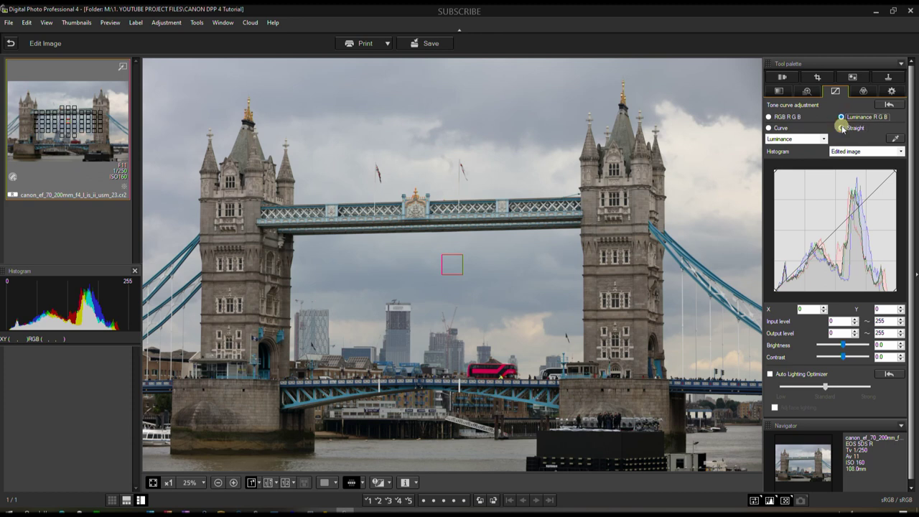
pyautogui.moveTo(827, 240)
pyautogui.mouseDown()
pyautogui.moveTo(837, 250)
pyautogui.moveTo(829, 224)
pyautogui.mouseUp()
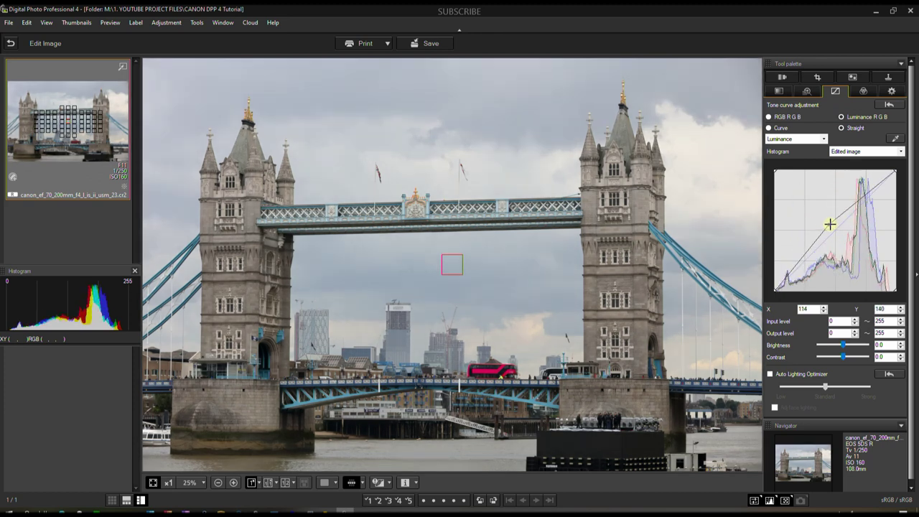
pyautogui.moveTo(829, 226); pyautogui.dragTo(835, 232)
pyautogui.click(843, 129)
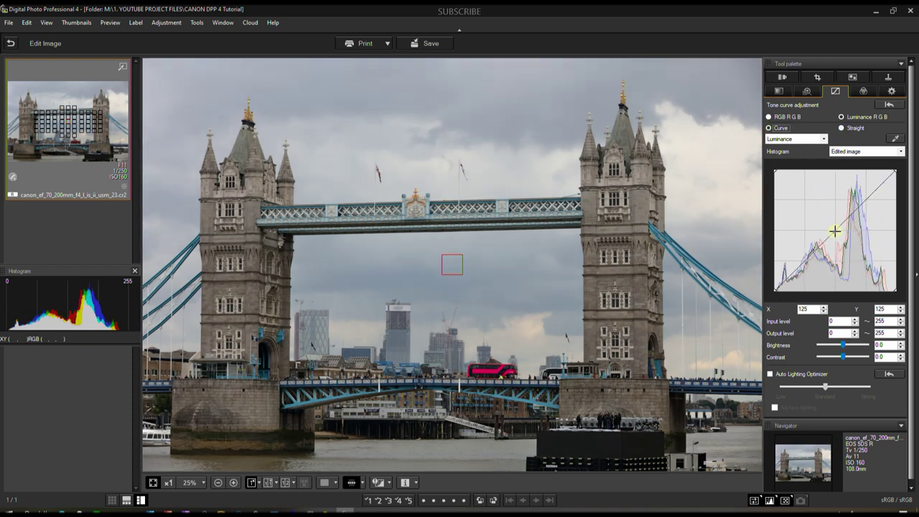
# Place the luminance curve's midtone point at X 130, Y 128 and enable the Auto Lighting Optimizer at Standard.
pyautogui.moveTo(835, 231); pyautogui.dragTo(834, 222)
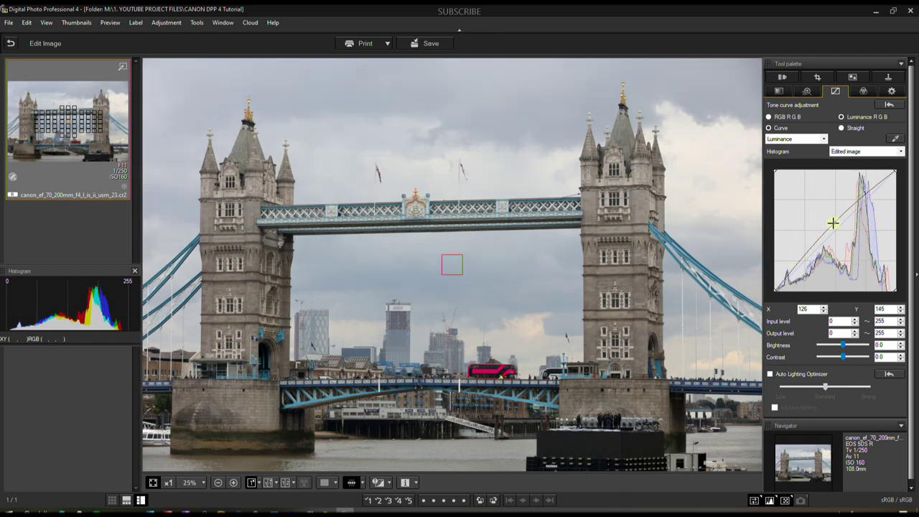
pyautogui.moveTo(834, 224); pyautogui.dragTo(837, 229)
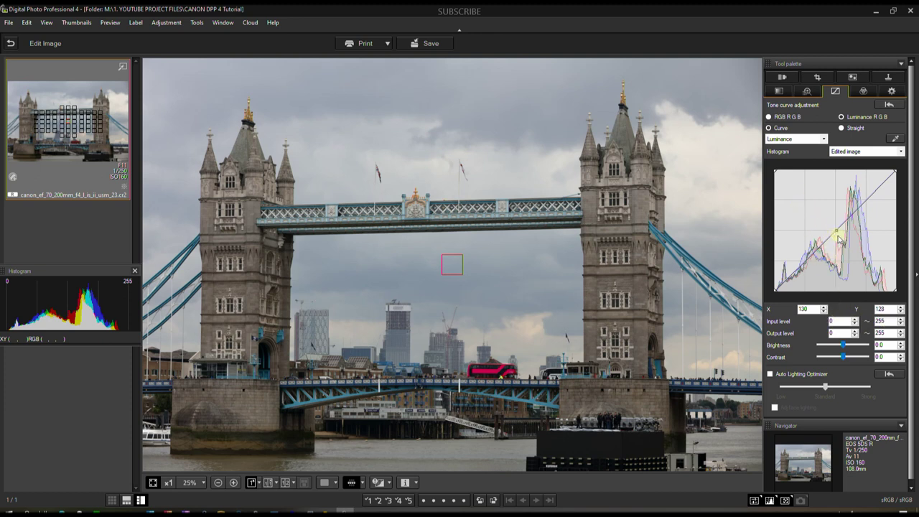
pyautogui.click(771, 375)
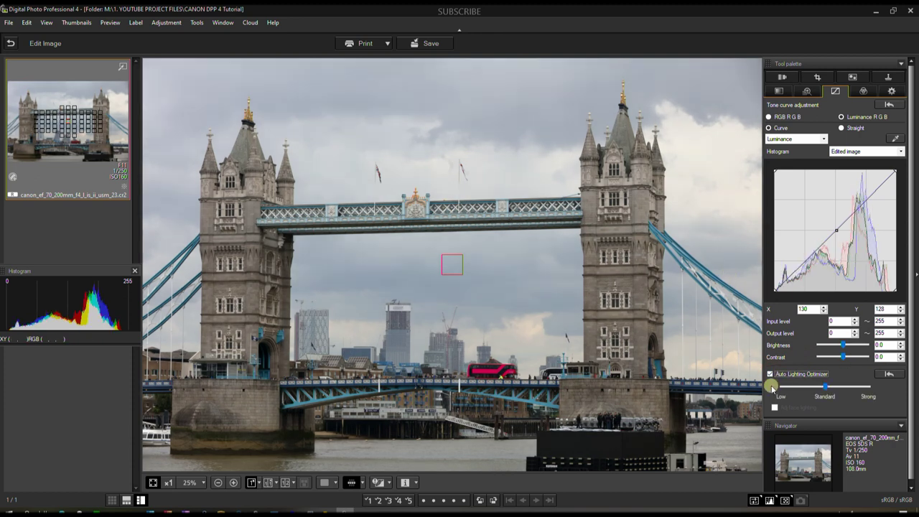
# Try a green luminance of -8 in the color adjustments and reset all color adjustments.
pyautogui.click(863, 92)
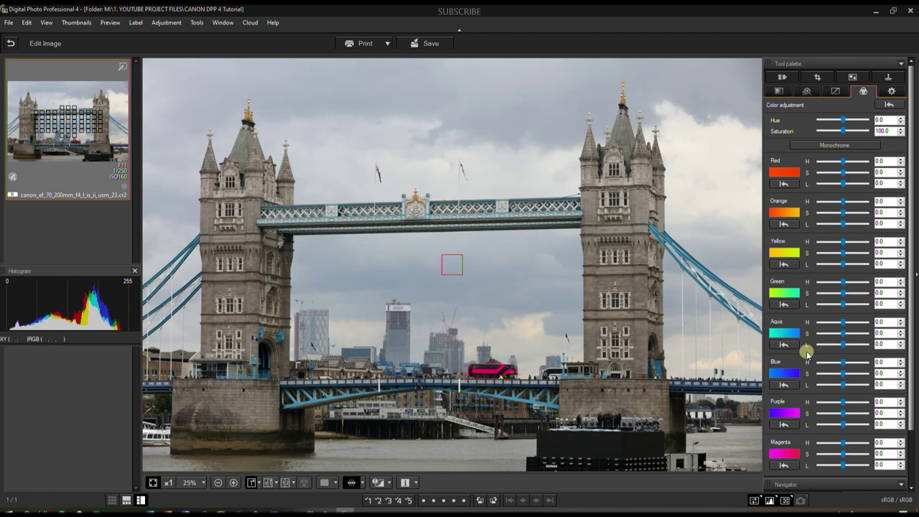
pyautogui.click(838, 304)
pyautogui.scroll(-1, 838, 307)
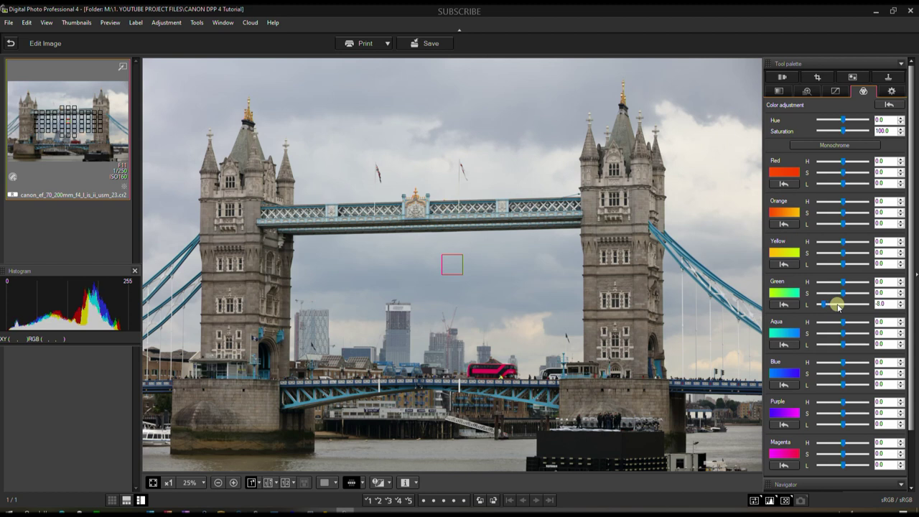
pyautogui.click(889, 105)
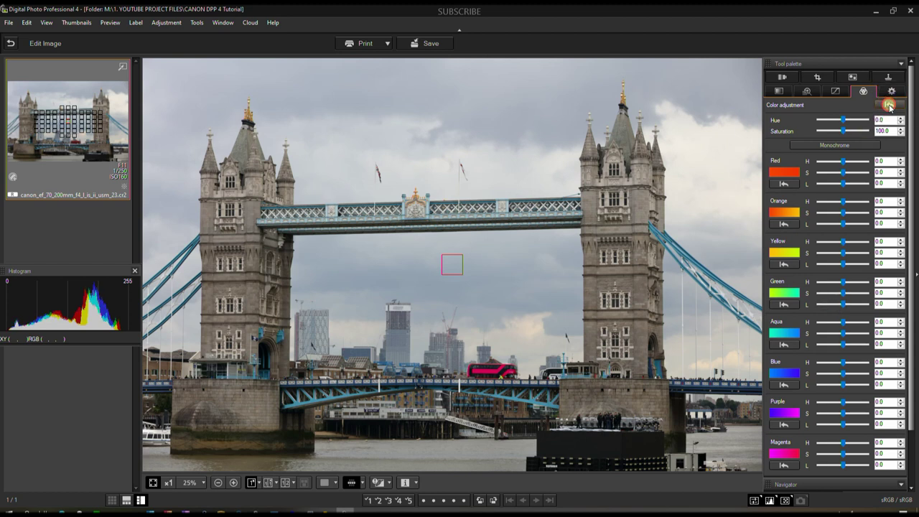
# Look over the hue, saturation and luminance adjustments for each color from red to magenta.
pyautogui.moveTo(911, 121); pyautogui.dragTo(915, 195)
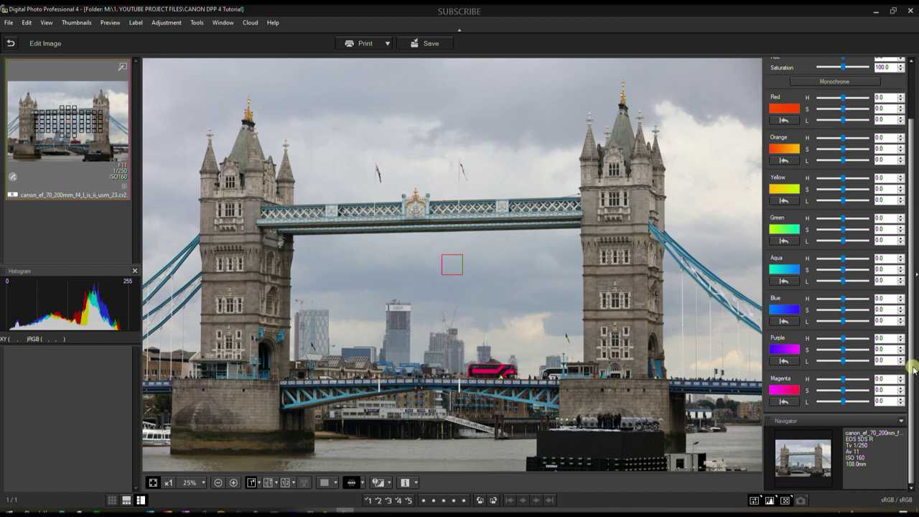
pyautogui.scroll(3, 914, 368)
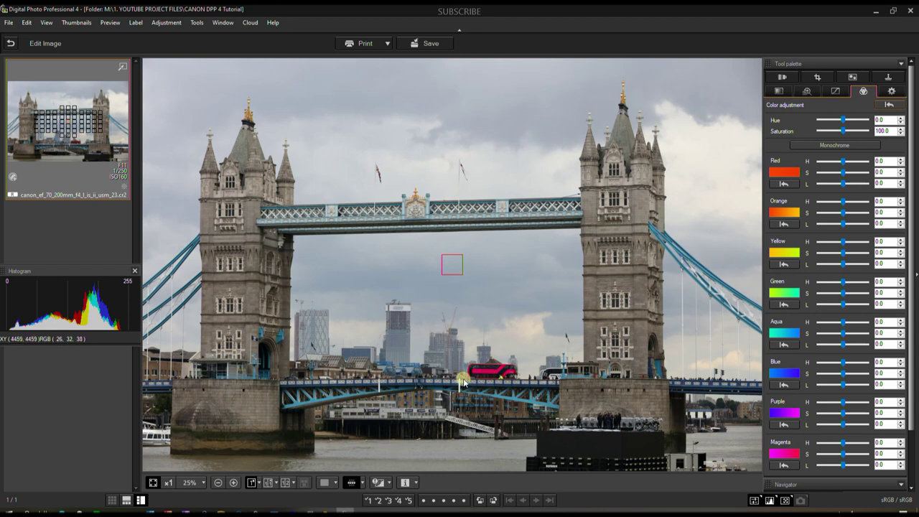
pyautogui.moveTo(844, 161); pyautogui.dragTo(843, 180)
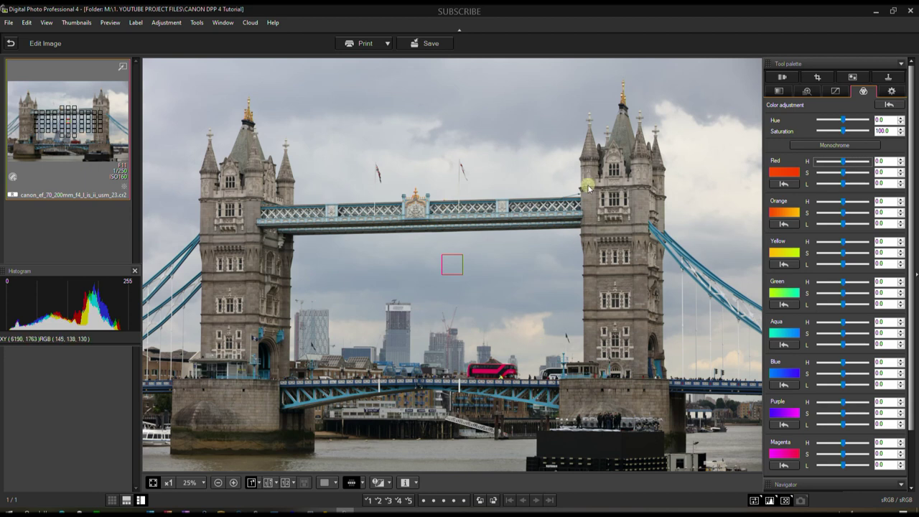
# Examine the work color space and soft-proofing settings, keeping sRGB, and return to the lens correction settings.
pyautogui.click(891, 93)
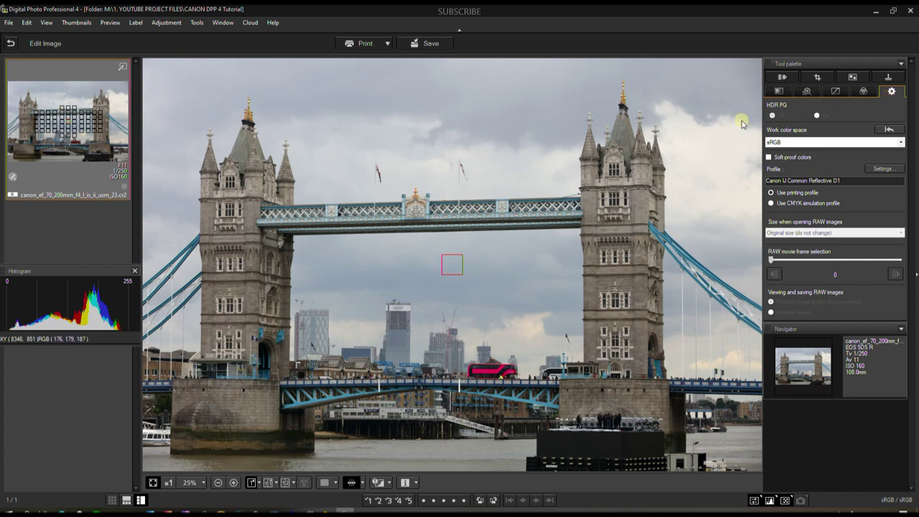
pyautogui.click(772, 142)
pyautogui.click(779, 149)
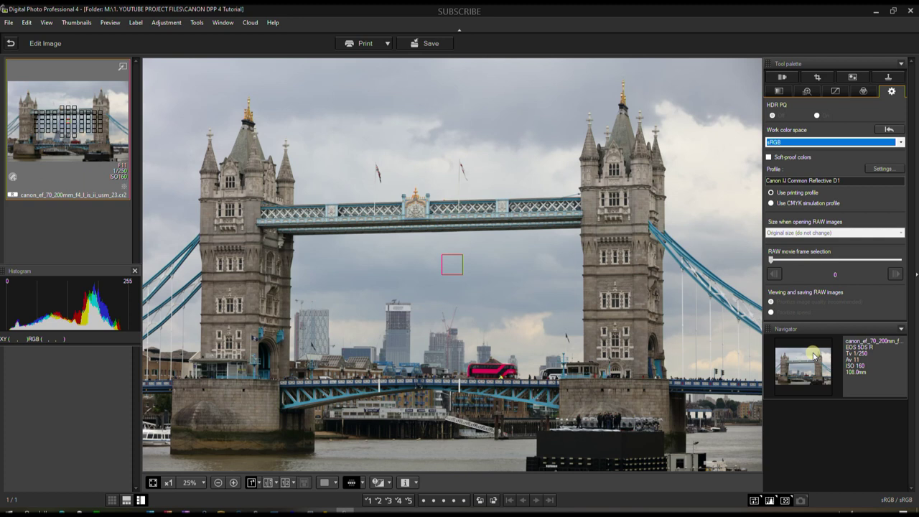
pyautogui.click(783, 78)
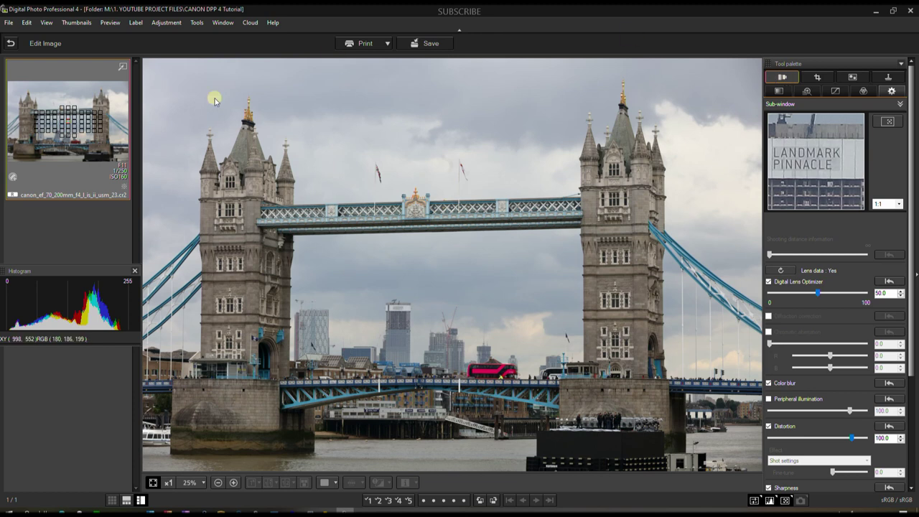
# Start a Convert and save of the photo and review the output file types, keeping Exif-JPEG.
pyautogui.click(9, 22)
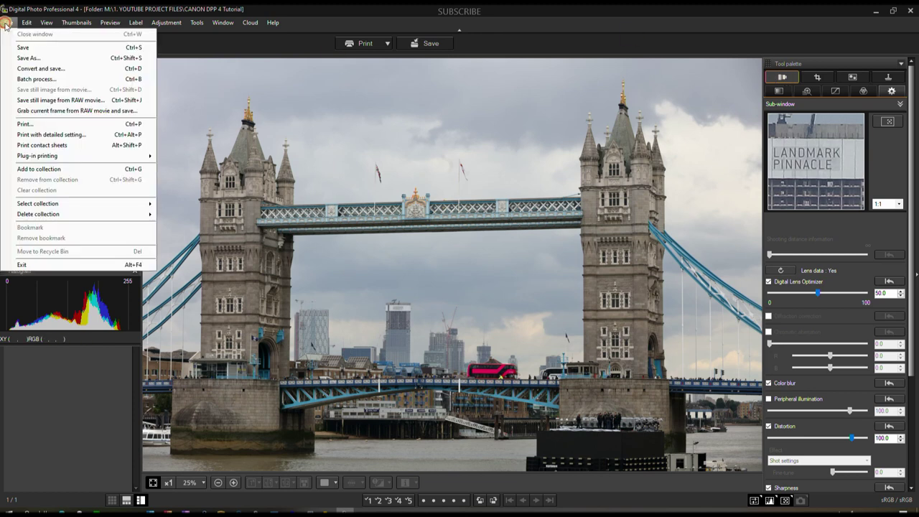
pyautogui.click(33, 70)
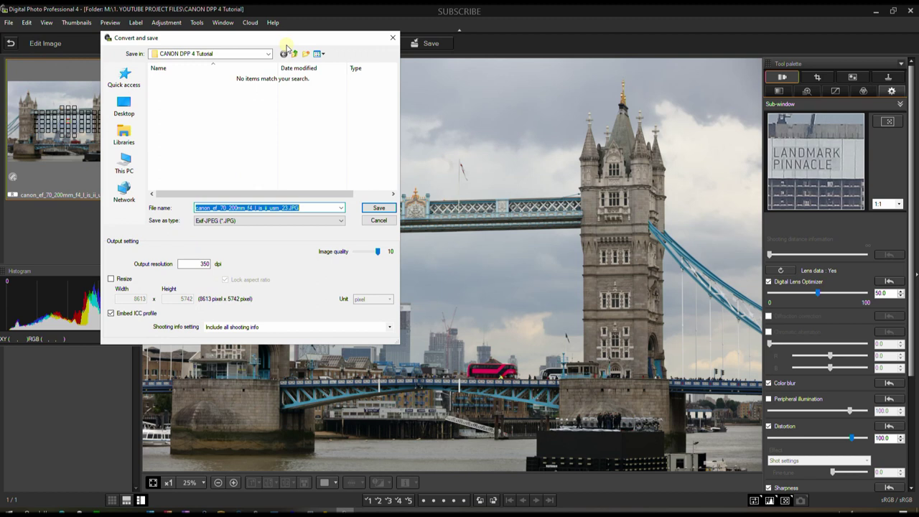
pyautogui.click(248, 221)
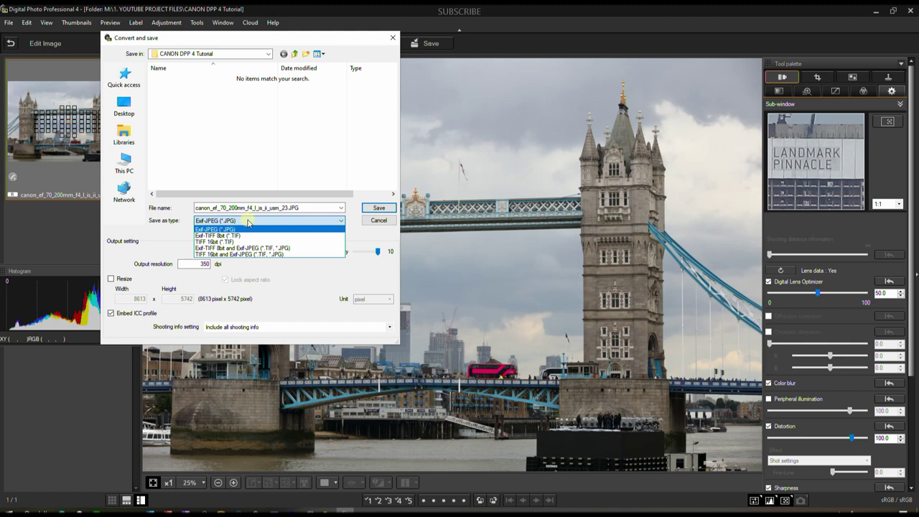
pyautogui.click(248, 228)
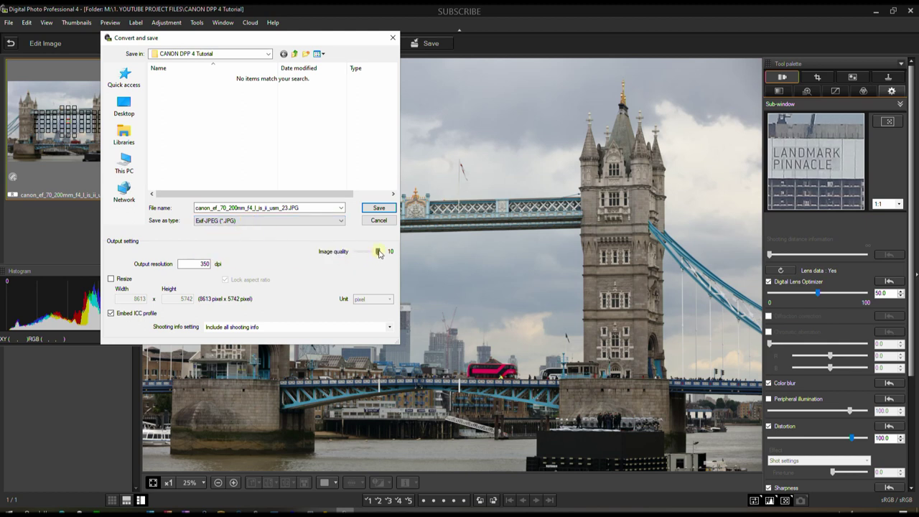
pyautogui.click(300, 221)
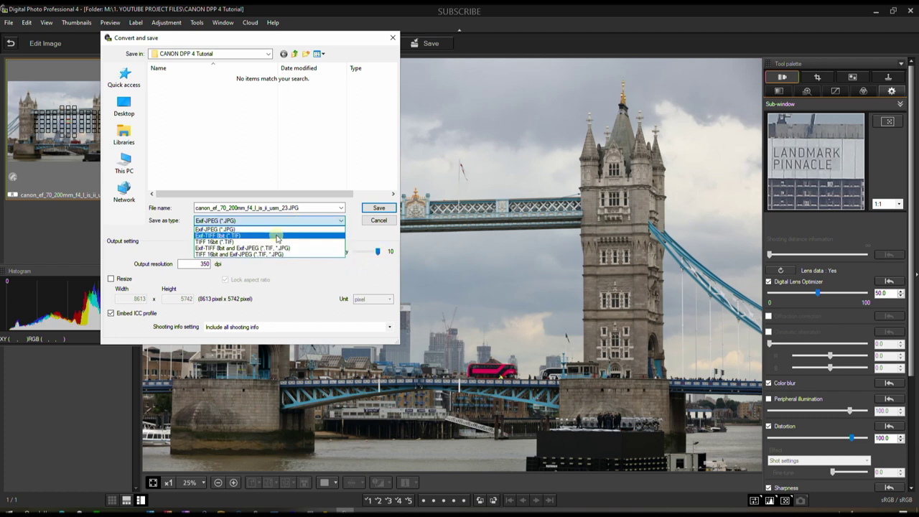
pyautogui.click(277, 229)
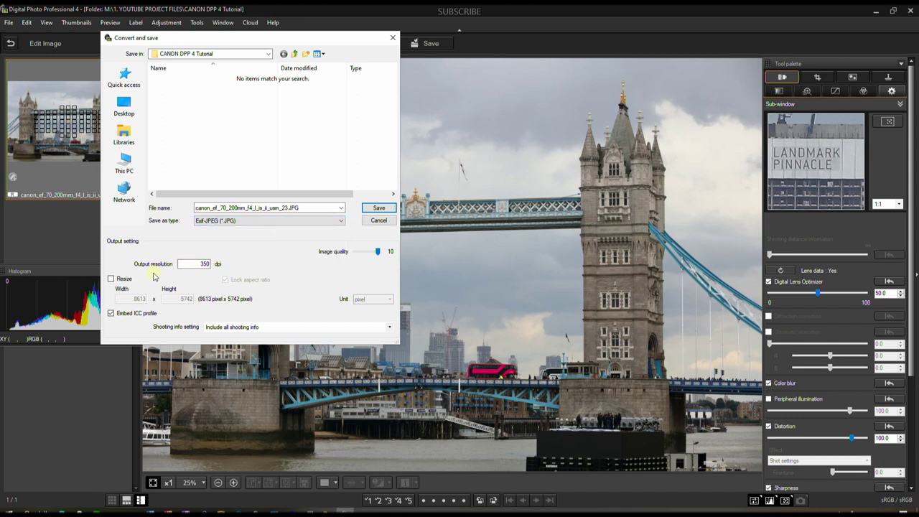
# Try enabling Resize in the conversion's output settings, select the file name and cancel the conversion.
pyautogui.click(111, 280)
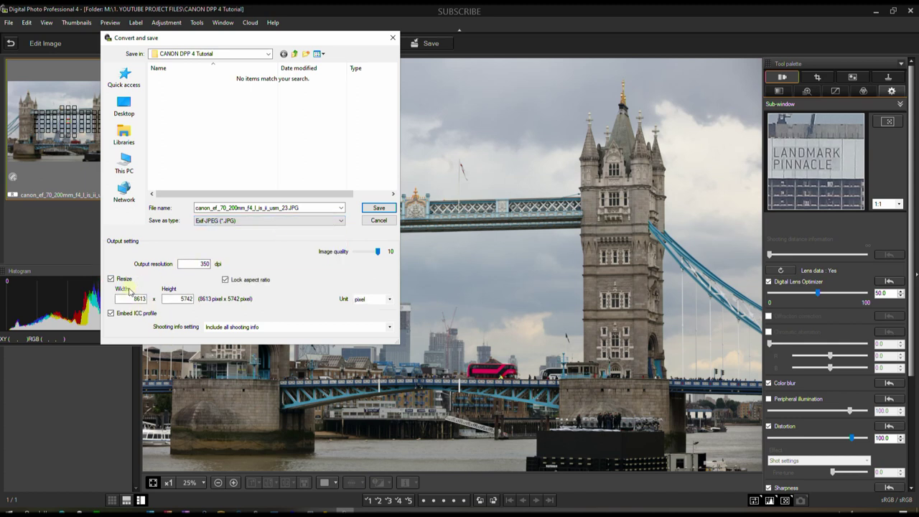
pyautogui.doubleClick(229, 209)
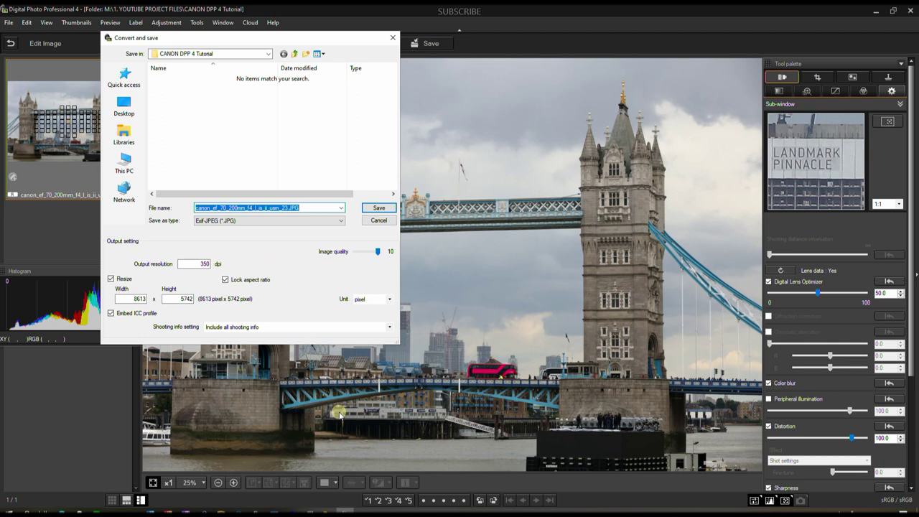
pyautogui.click(379, 220)
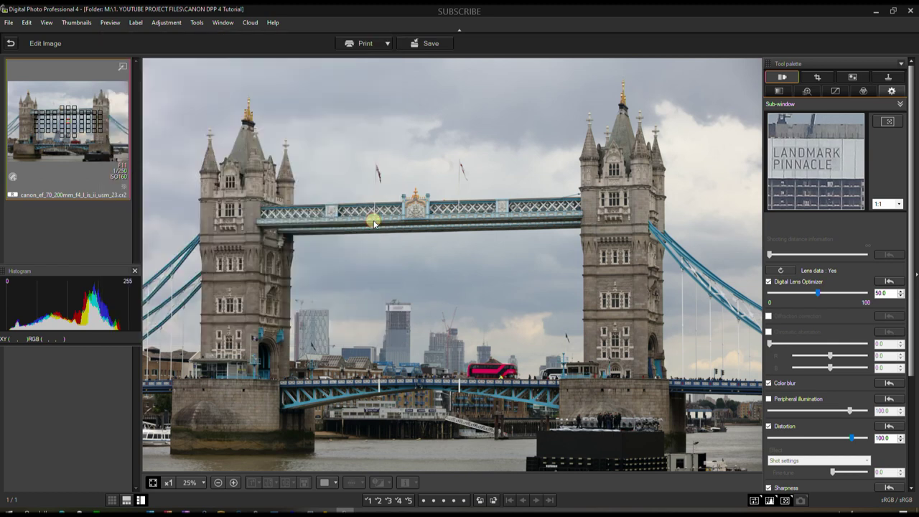